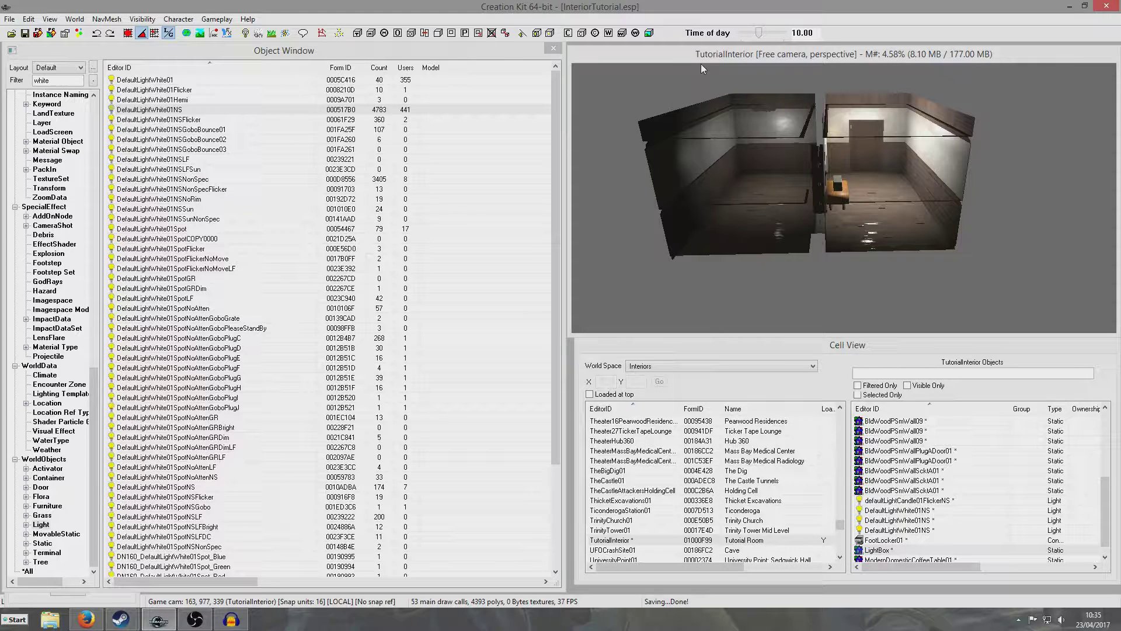
{"action": "middle_click_drag", "start_coordinate": [795, 143], "coordinate": [886, 224], "text": "shift"}
{"action": "left_click", "coordinate": [870, 185]}
{"action": "scroll", "coordinate": [870, 183], "scroll_direction": "up", "scroll_amount": 4}
{"action": "scroll", "coordinate": [887, 225], "scroll_direction": "up", "scroll_amount": 5}
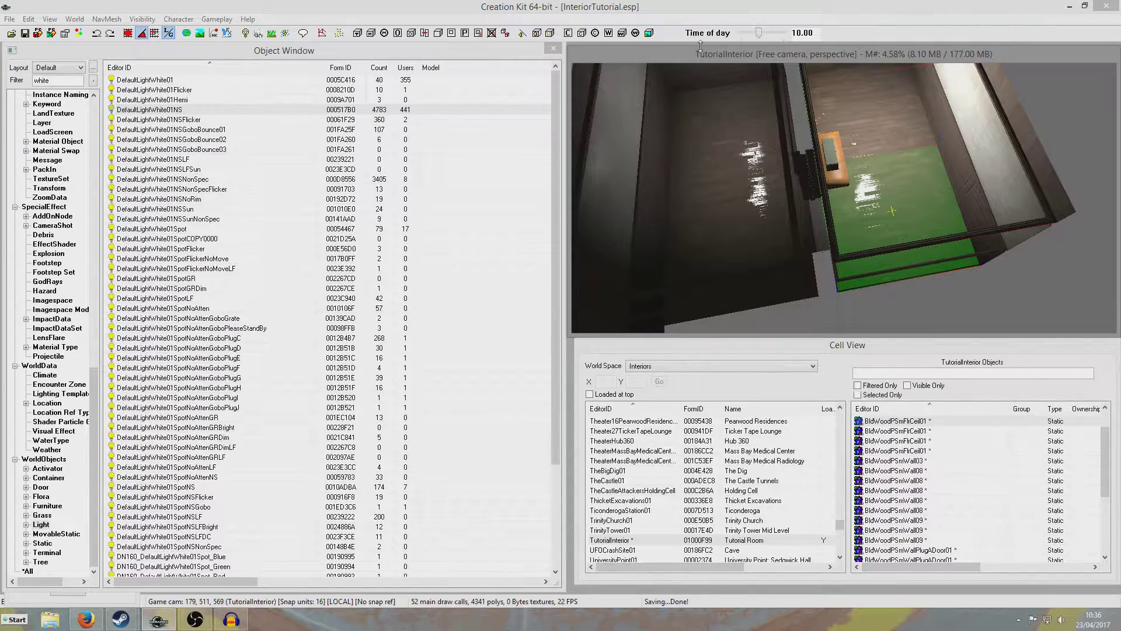
{"action": "mouse_move", "coordinate": [418, 51]}
{"action": "left_mouse_down"}
{"action": "mouse_move", "coordinate": [398, 493]}
{"action": "mouse_move", "coordinate": [417, 53]}
{"action": "left_mouse_up"}
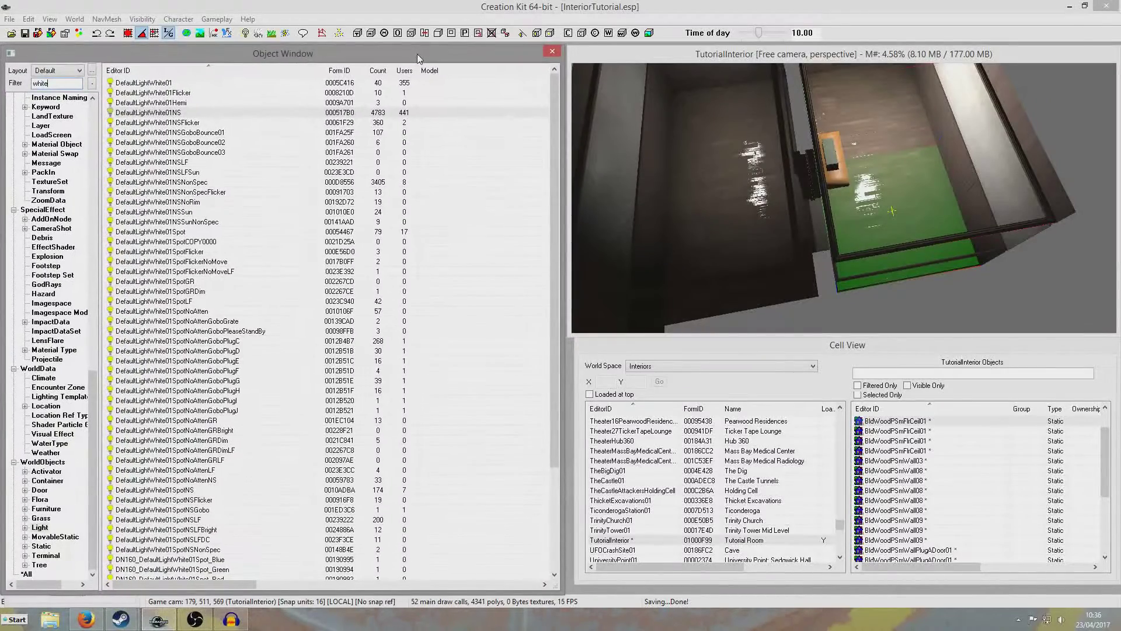
Open the Layers window and place it above the object list beside the render view.
{"action": "left_click", "coordinate": [49, 19]}
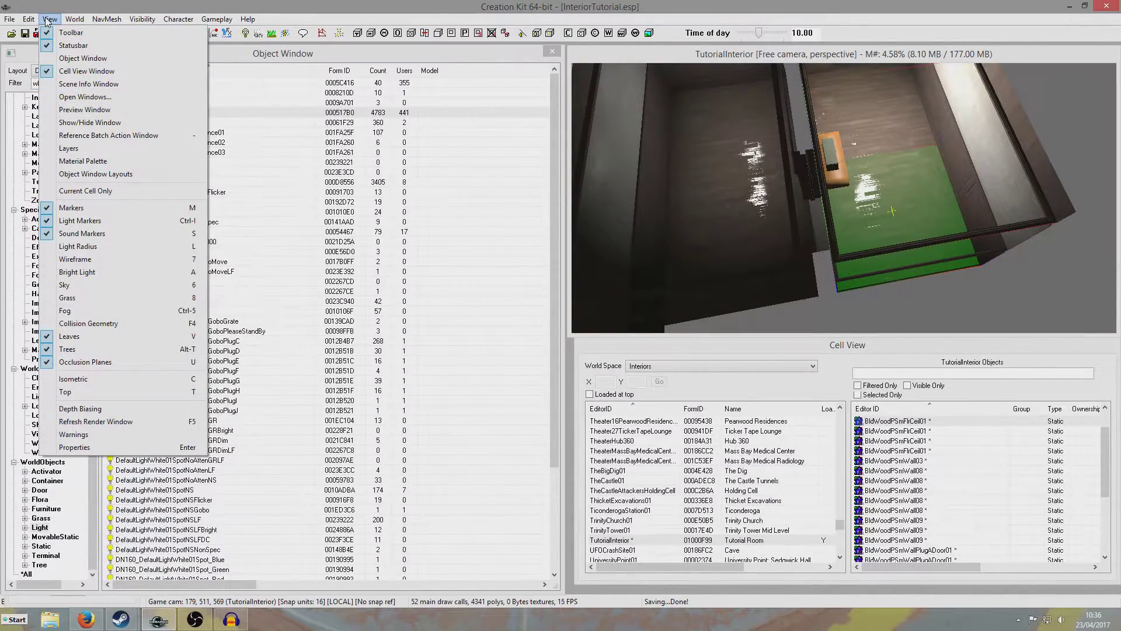
{"action": "left_click", "coordinate": [68, 148]}
{"action": "left_click_drag", "start_coordinate": [166, 46], "coordinate": [417, 26]}
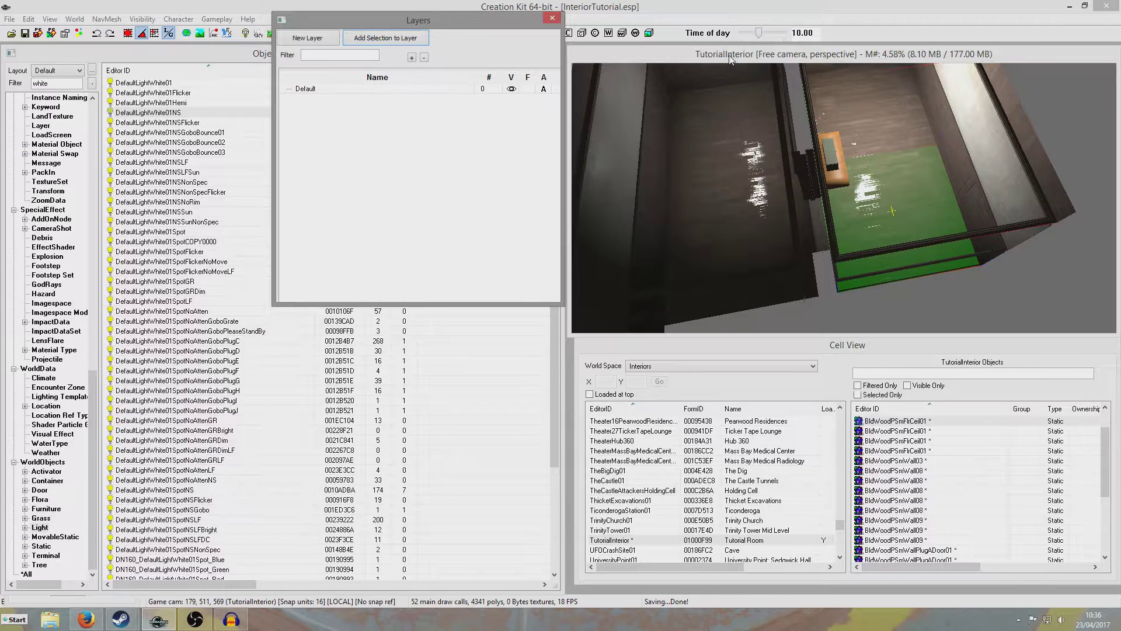
{"action": "scroll", "coordinate": [769, 139], "scroll_direction": "down", "scroll_amount": 6}
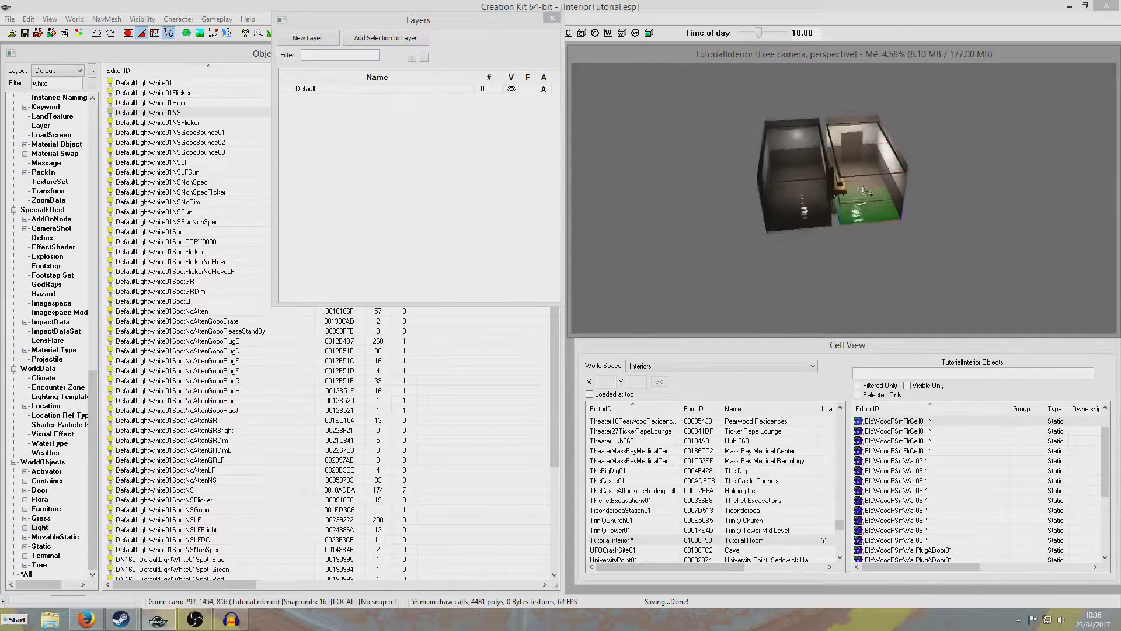
{"action": "scroll", "coordinate": [864, 191], "scroll_direction": "up", "scroll_amount": 6}
{"action": "scroll", "coordinate": [848, 204], "scroll_direction": "down", "scroll_amount": 6}
{"action": "scroll", "coordinate": [848, 203], "scroll_direction": "up", "scroll_amount": 2}
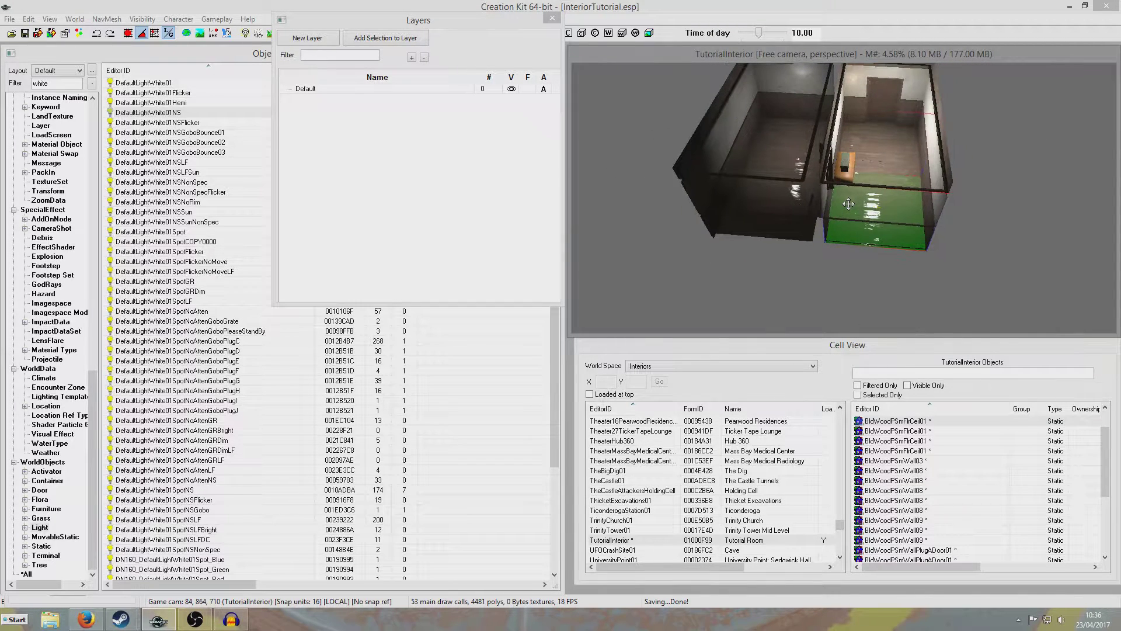
{"action": "key", "text": "shift"}
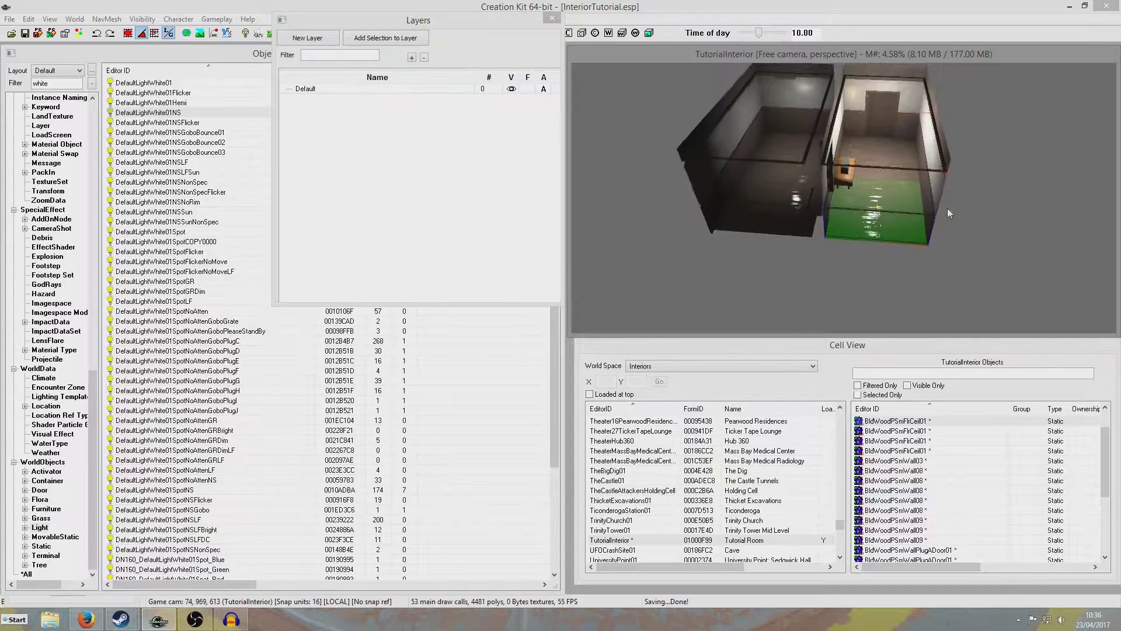
{"action": "key", "text": "shift"}
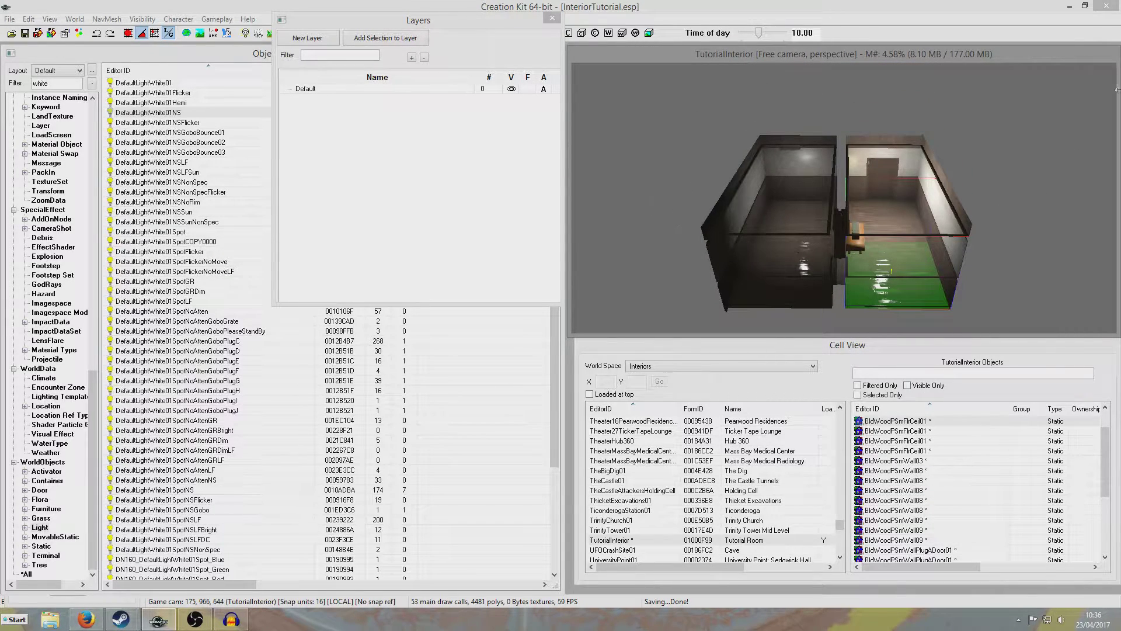
{"action": "middle_click_drag", "start_coordinate": [867, 235], "coordinate": [826, 207]}
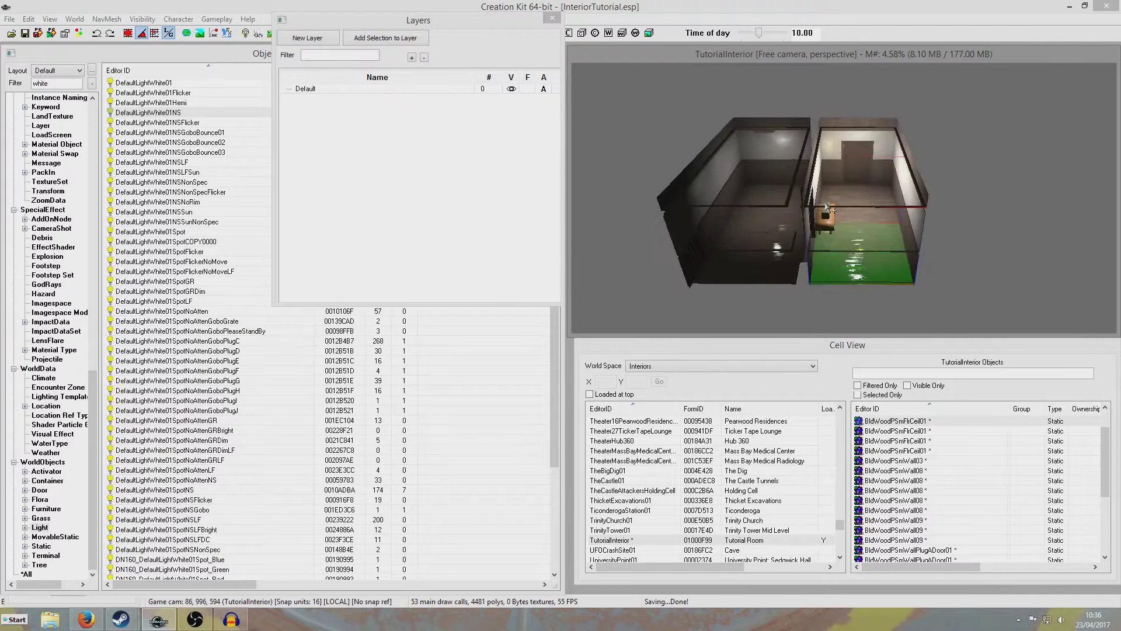
Show the markers in the render view and select the light box around the room with the door.
{"action": "key", "text": "m"}
{"action": "left_click", "coordinate": [894, 168]}
{"action": "scroll", "coordinate": [893, 169], "scroll_direction": "down", "scroll_amount": 3}
{"action": "key", "text": "shift"}
{"action": "key", "text": "shift"}
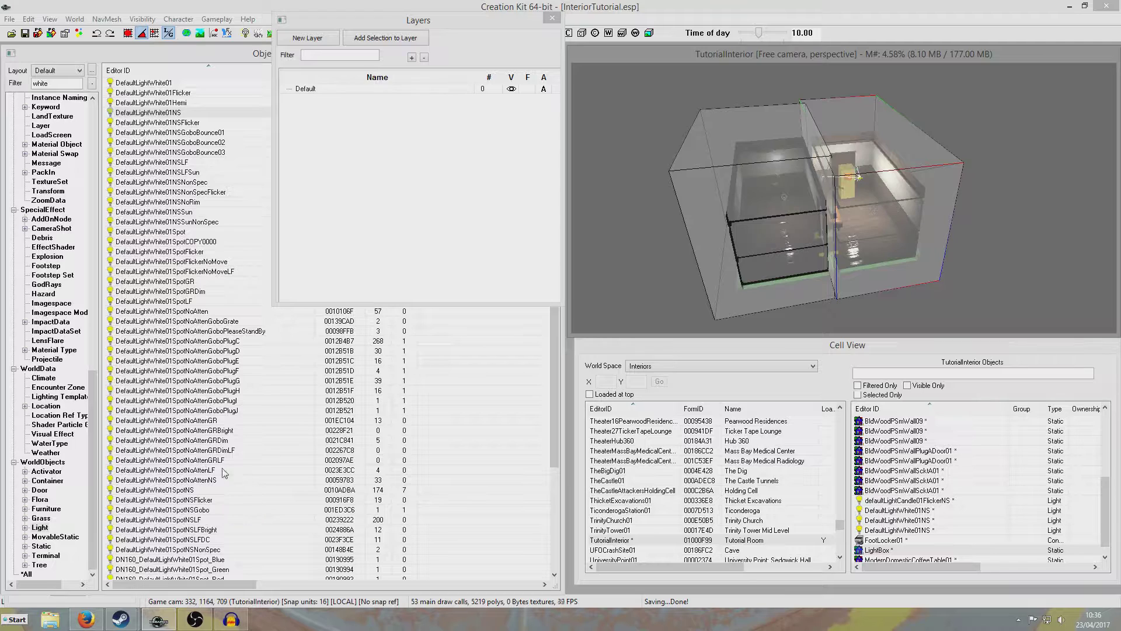
Filter the MovableStatic objects by "dust" and place MistLargeRoundDustyDim in the darker room of TutorialInterior.
{"action": "left_click", "coordinate": [56, 305]}
{"action": "key", "text": "m"}
{"action": "key", "text": "m"}
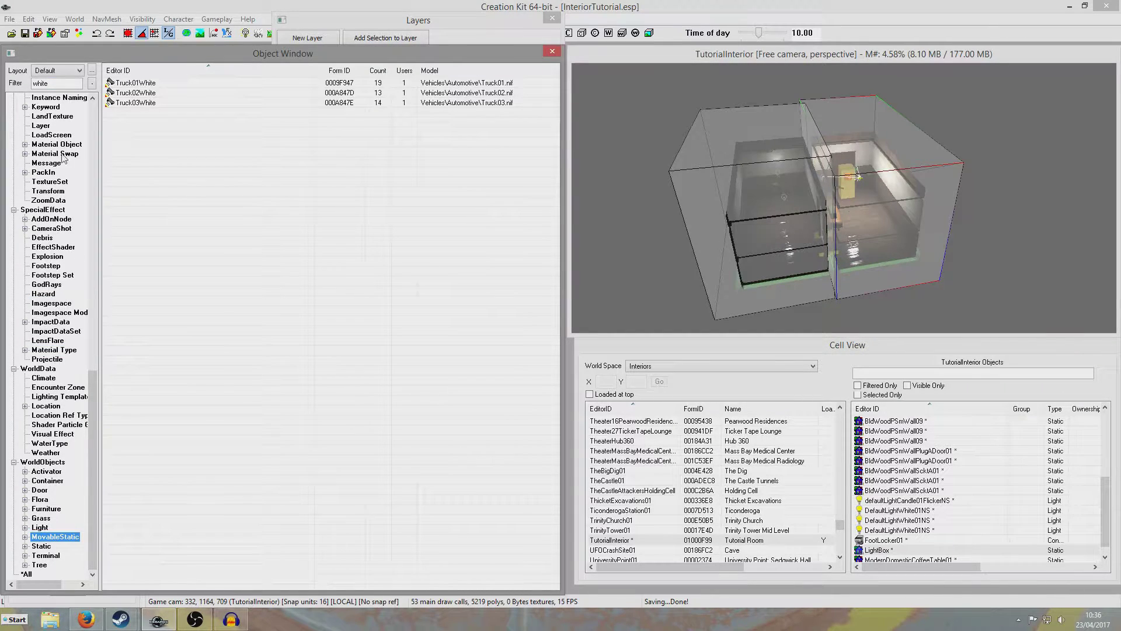
{"action": "left_click_drag", "start_coordinate": [49, 84], "coordinate": [14, 87]}
{"action": "type", "text": "dust"}
{"action": "left_click_drag", "start_coordinate": [187, 211], "coordinate": [794, 157]}
{"action": "left_click", "coordinate": [851, 188]}
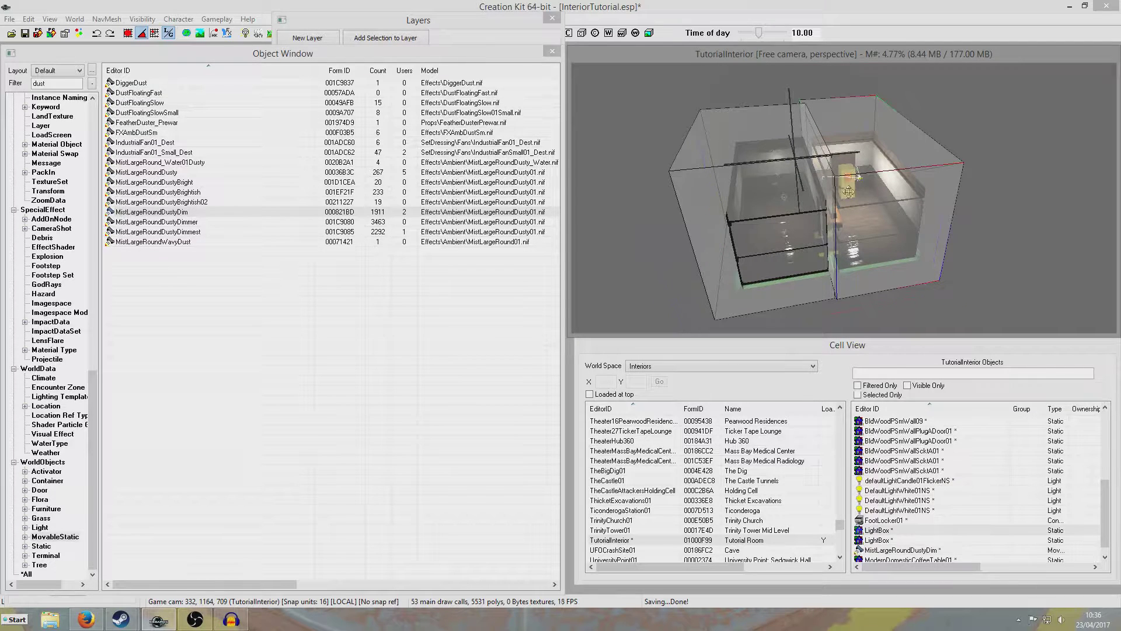
Delete the placed MistLargeRoundDustyDim object and hide the markers in the render view.
{"action": "left_click", "coordinate": [798, 164]}
{"action": "middle_click_drag", "start_coordinate": [798, 163], "coordinate": [809, 213], "text": "shift"}
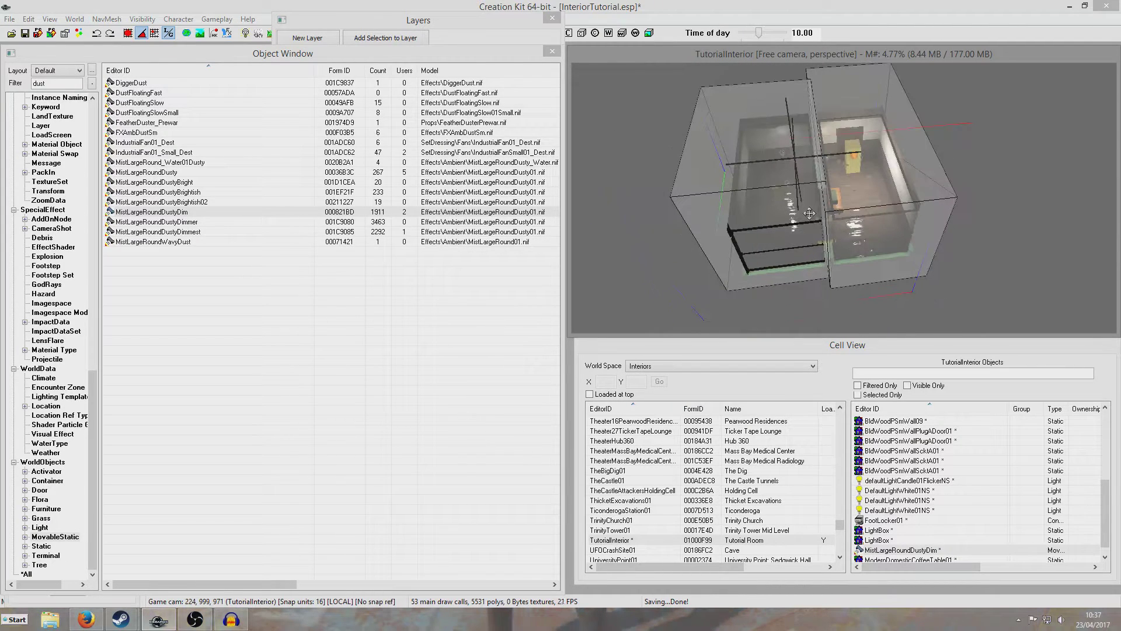
{"action": "scroll", "coordinate": [812, 216], "scroll_direction": "up", "scroll_amount": 5}
{"action": "key", "text": "m"}
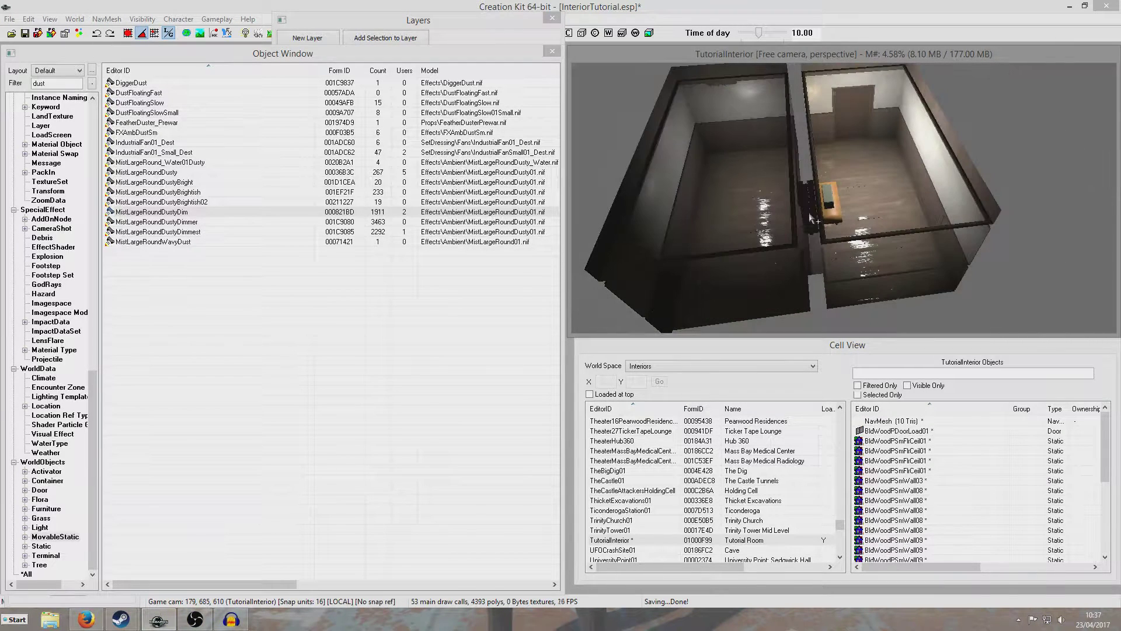
Save the plugin and display the Layer category in the object list.
{"action": "left_click", "coordinate": [25, 33]}
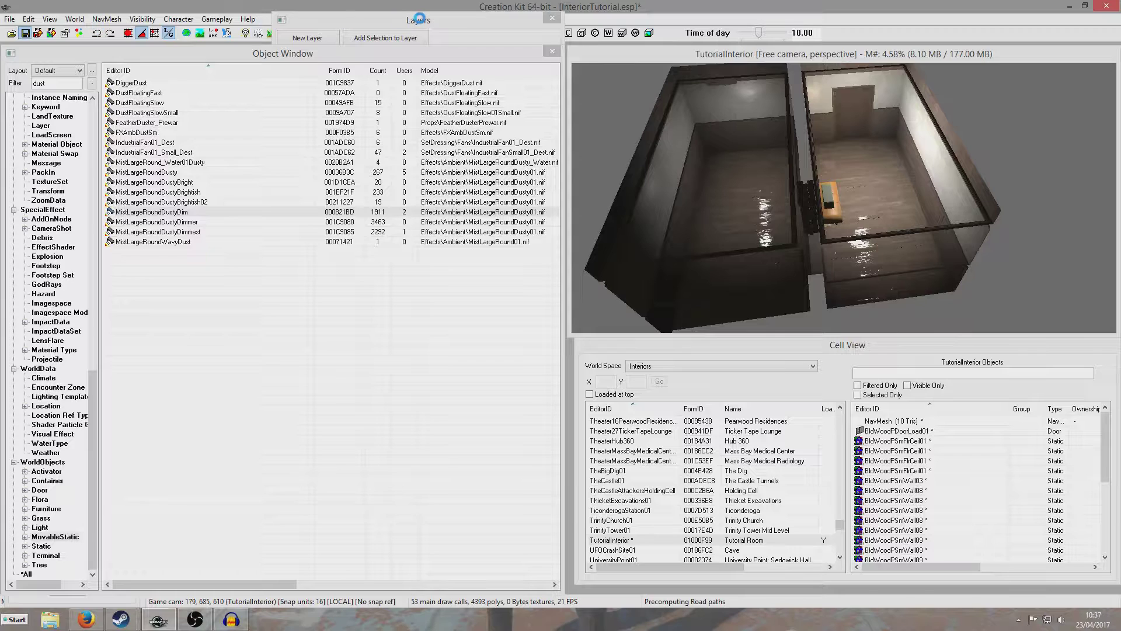
{"action": "left_click", "coordinate": [55, 267]}
{"action": "type", "text": "lay"}
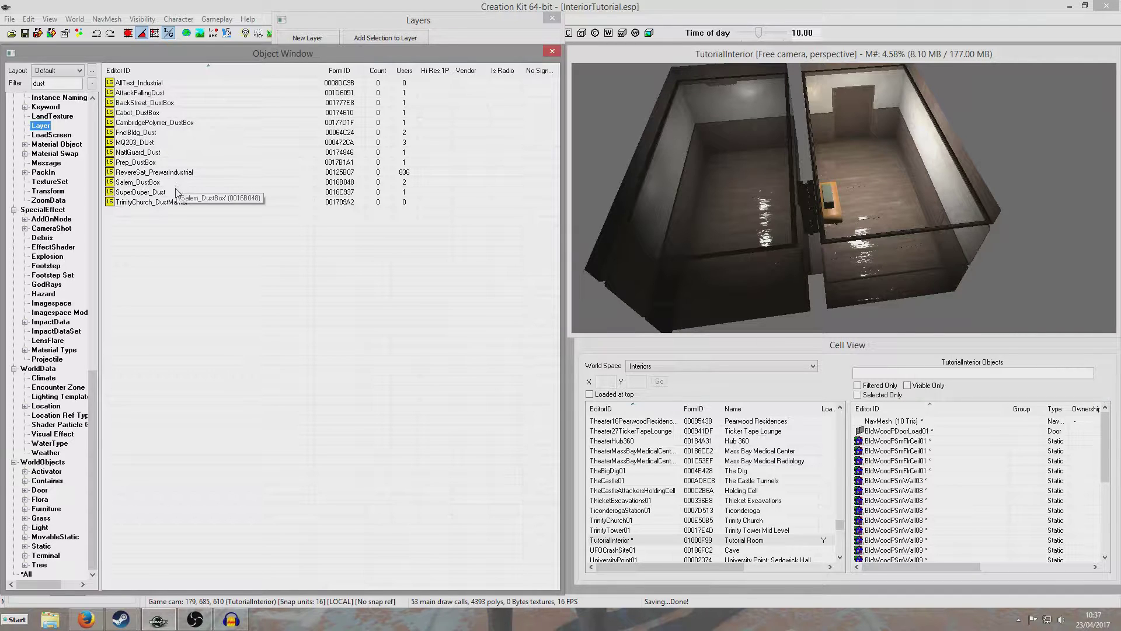
Create a new layer with the ID TutorialLightsLayer.
{"action": "left_click", "coordinate": [448, 22]}
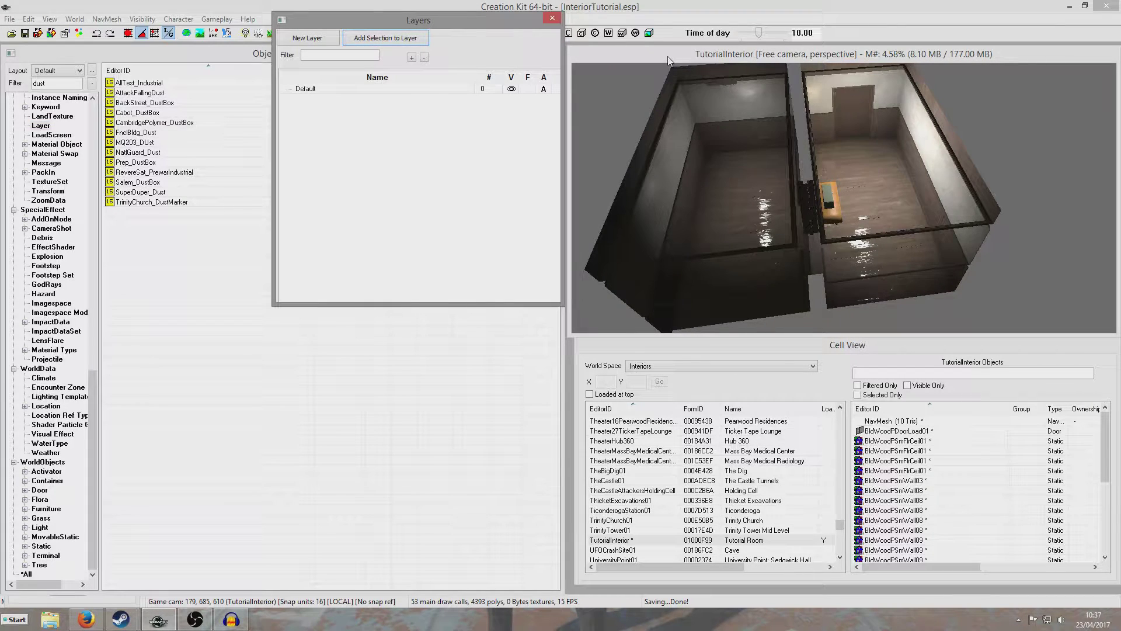
{"action": "left_click", "coordinate": [313, 37]}
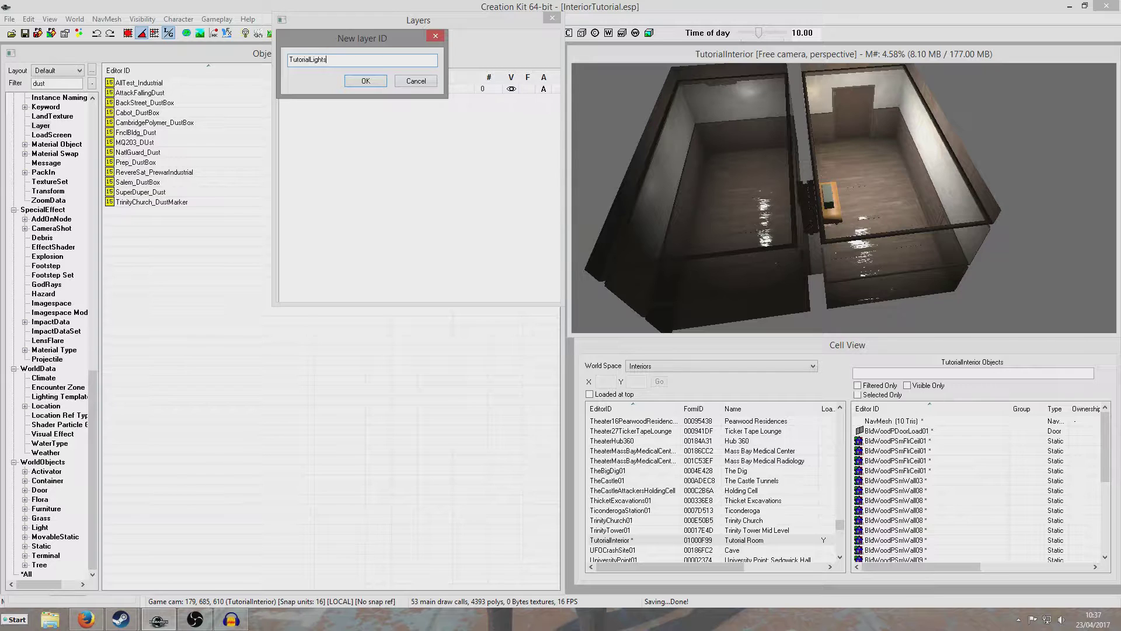
{"action": "left_click", "coordinate": [352, 83]}
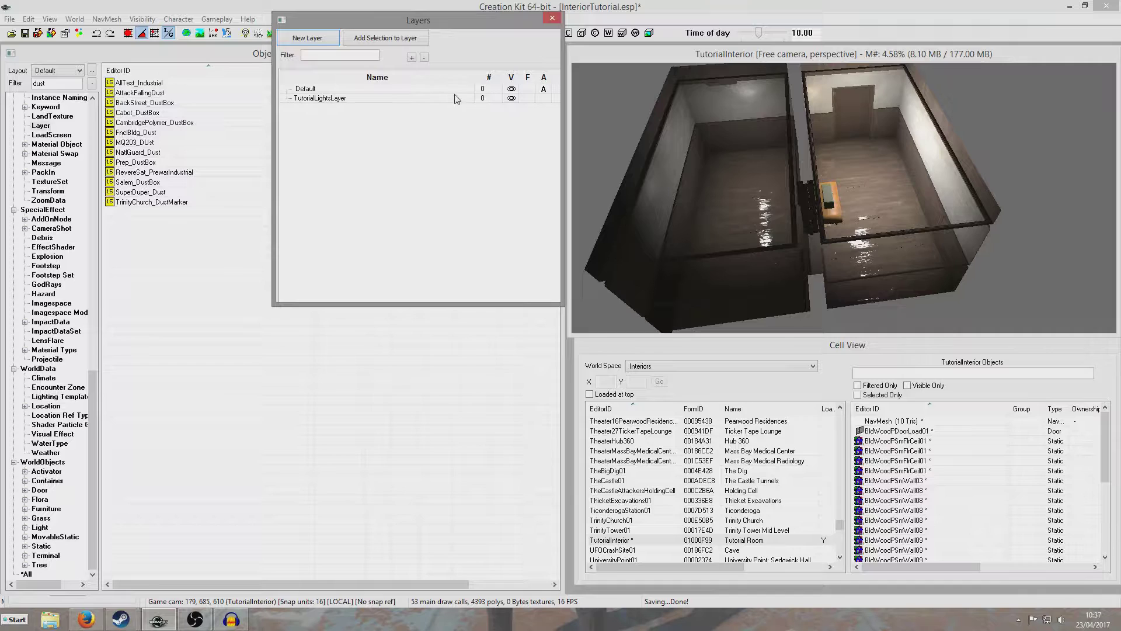
Show the markers in the render view and make TutorialLightsLayer the active layer.
{"action": "left_click", "coordinate": [658, 56]}
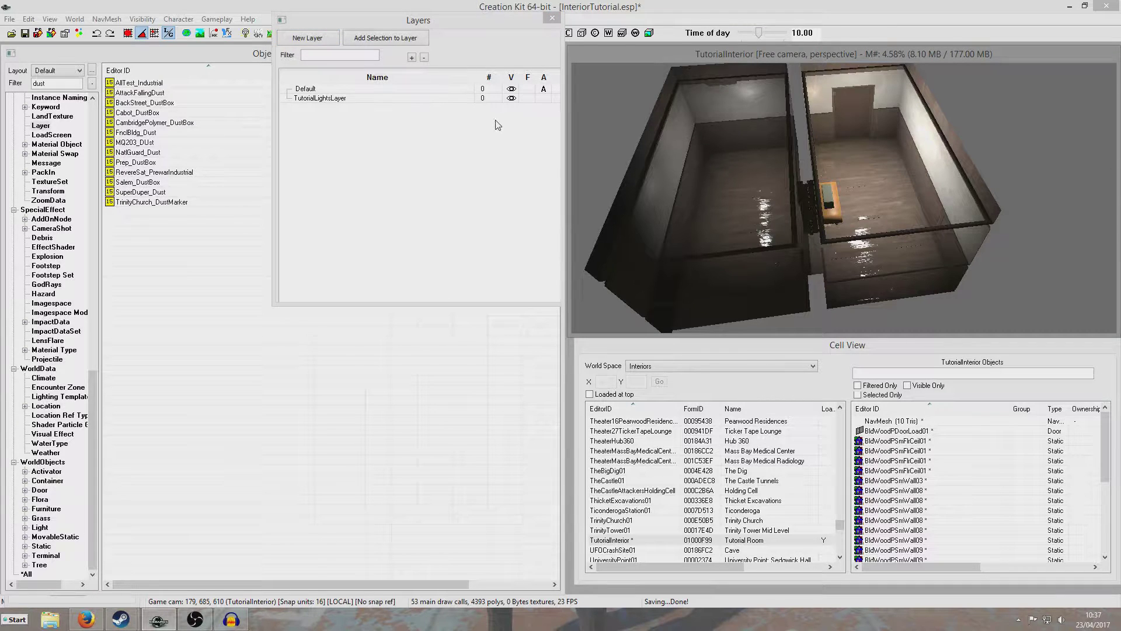
{"action": "left_click", "coordinate": [527, 99]}
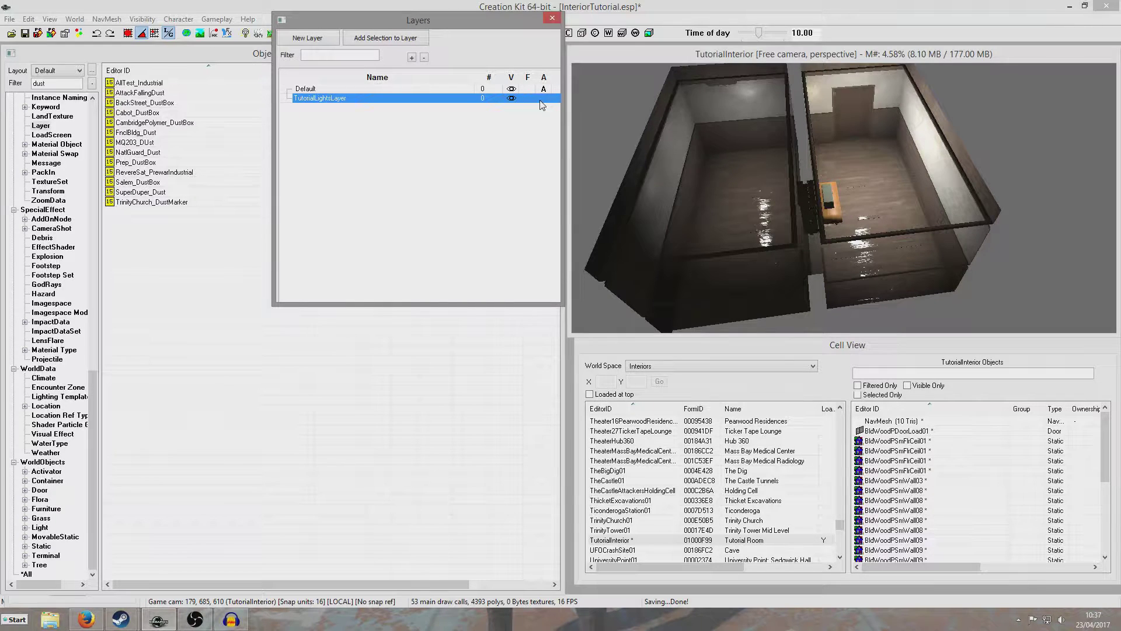
{"action": "left_click", "coordinate": [710, 61]}
{"action": "key", "text": "m"}
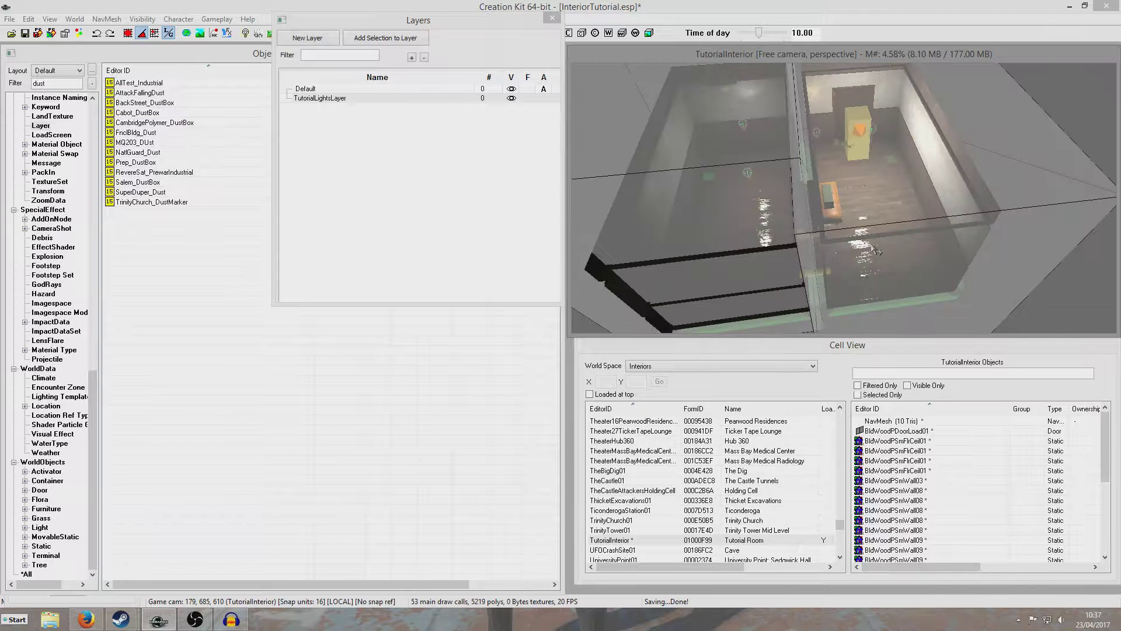
{"action": "middle_click_drag", "start_coordinate": [906, 247], "coordinate": [882, 232], "text": "shift"}
{"action": "scroll", "coordinate": [888, 245], "scroll_direction": "up", "scroll_amount": 3}
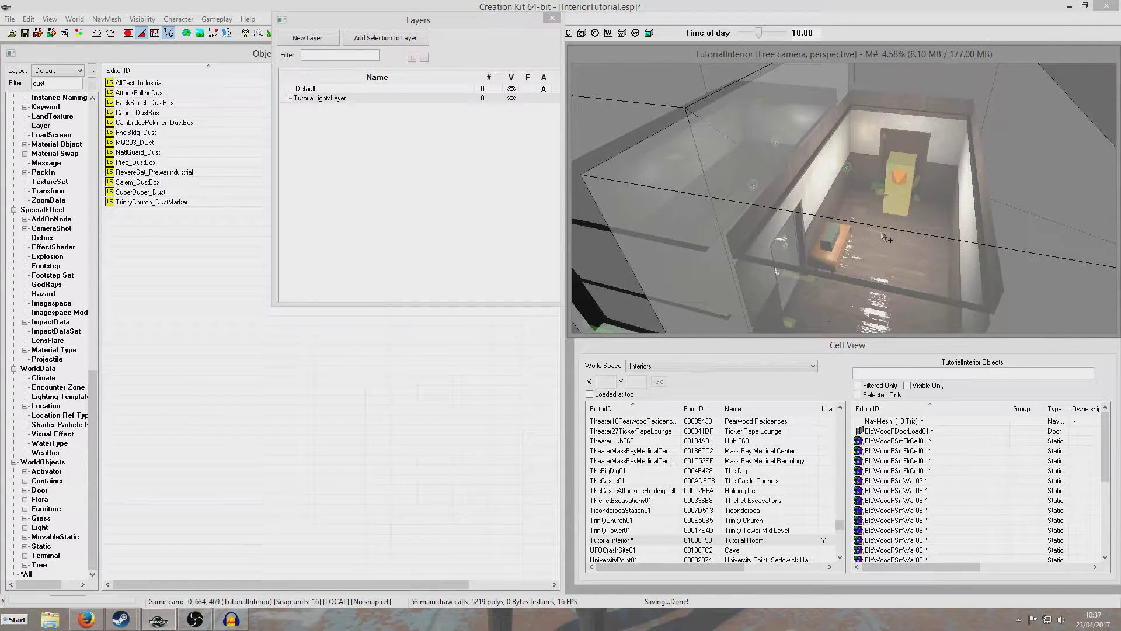
{"action": "left_click", "coordinate": [544, 100]}
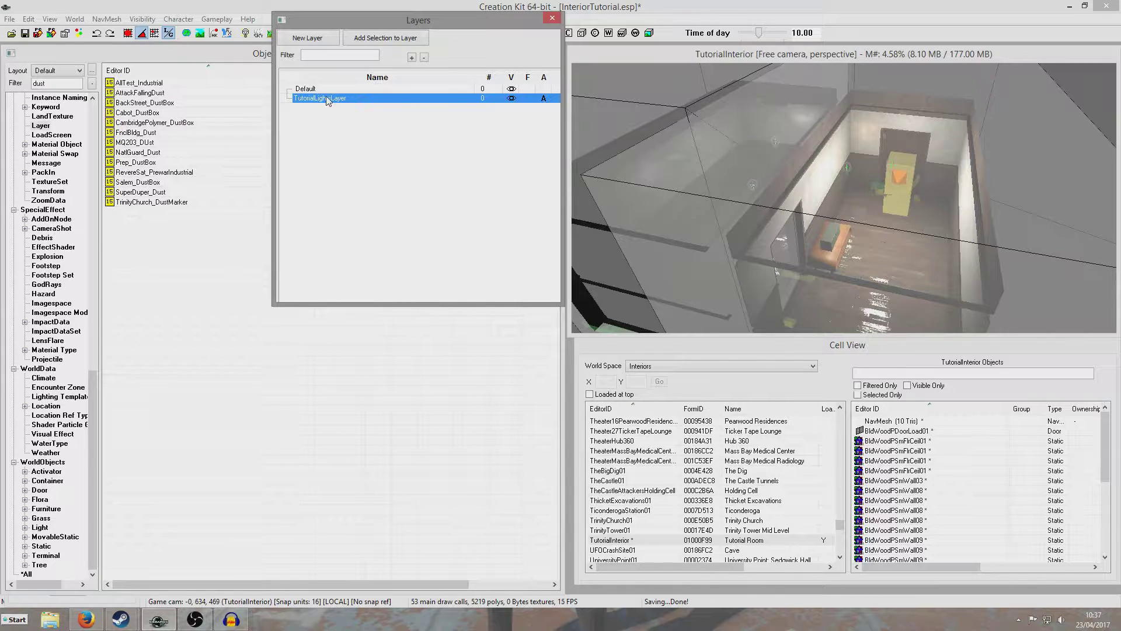
Add both light boxes, the three DefaultLightWhite01NS lights and the flickering candle light to TutorialLightsLayer.
{"action": "left_click", "coordinate": [924, 209]}
{"action": "middle_click_drag", "start_coordinate": [924, 208], "coordinate": [934, 222]}
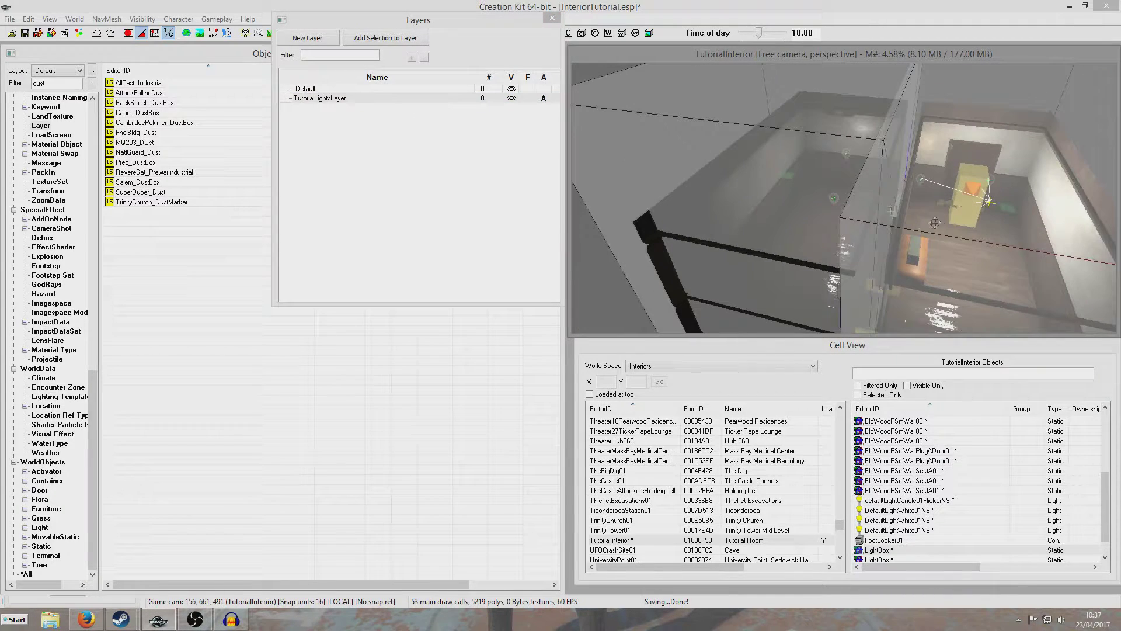
{"action": "left_click", "coordinate": [821, 175], "text": "ctrl"}
{"action": "scroll", "coordinate": [838, 174], "scroll_direction": "up", "scroll_amount": 5}
{"action": "middle_click_drag", "start_coordinate": [841, 172], "coordinate": [848, 223]}
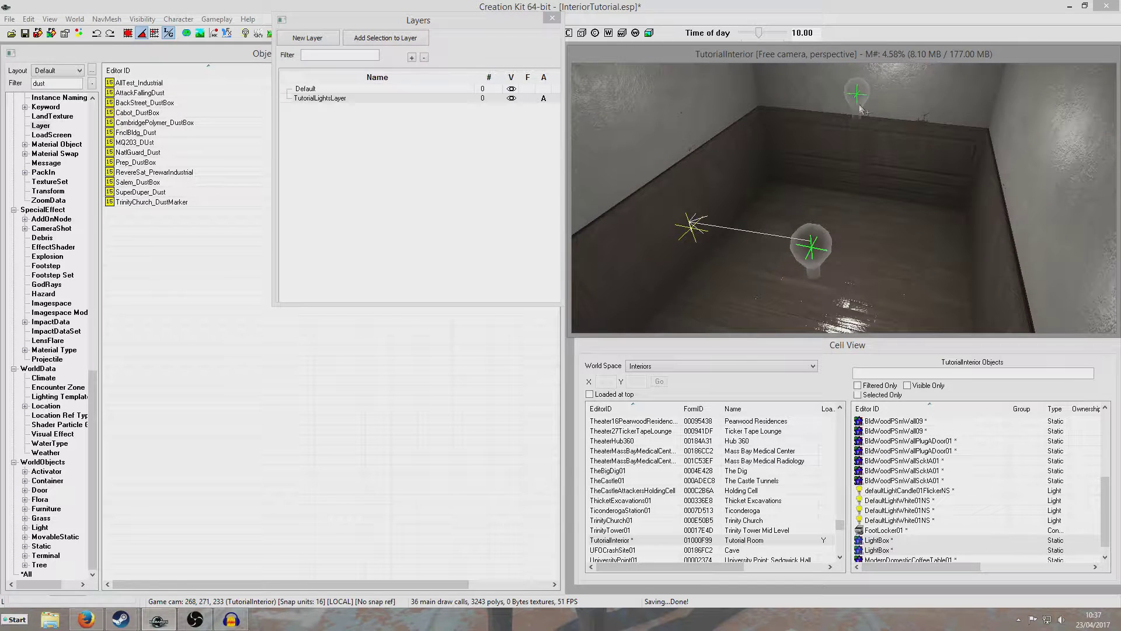
{"action": "left_click", "coordinate": [856, 99], "text": "ctrl"}
{"action": "left_click", "coordinate": [809, 251], "text": "ctrl"}
{"action": "middle_click_drag", "start_coordinate": [1031, 232], "coordinate": [875, 204], "text": "shift"}
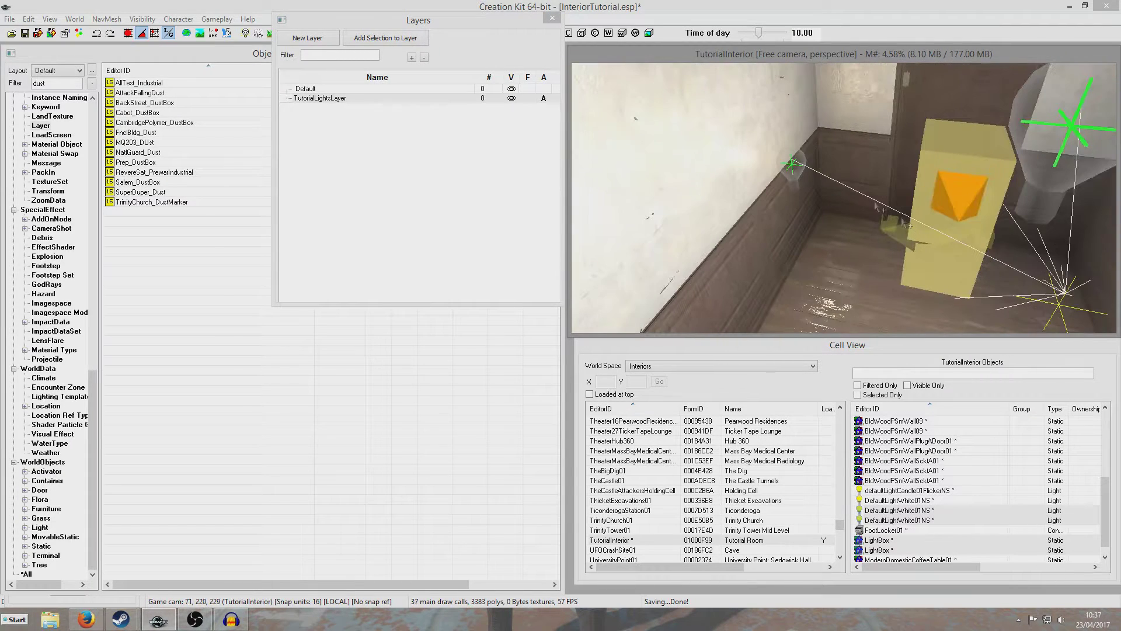
{"action": "left_click", "coordinate": [793, 167], "text": "ctrl"}
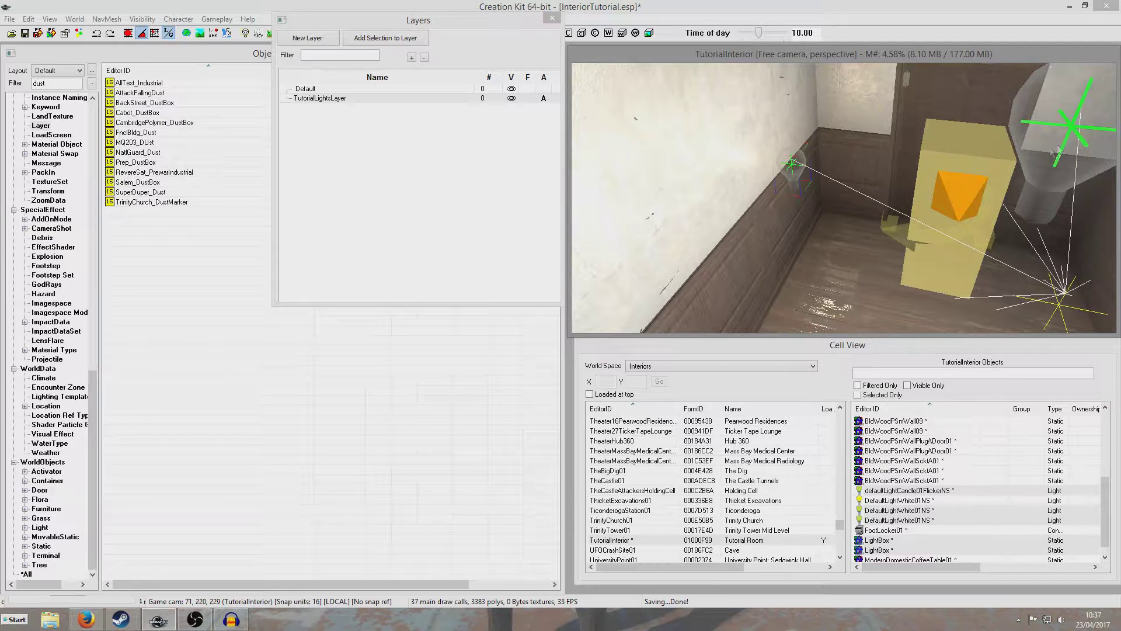
{"action": "scroll", "coordinate": [1056, 150], "scroll_direction": "down", "scroll_amount": 4}
{"action": "scroll", "coordinate": [1016, 161], "scroll_direction": "up", "scroll_amount": 3}
{"action": "left_click", "coordinate": [926, 157], "text": "ctrl"}
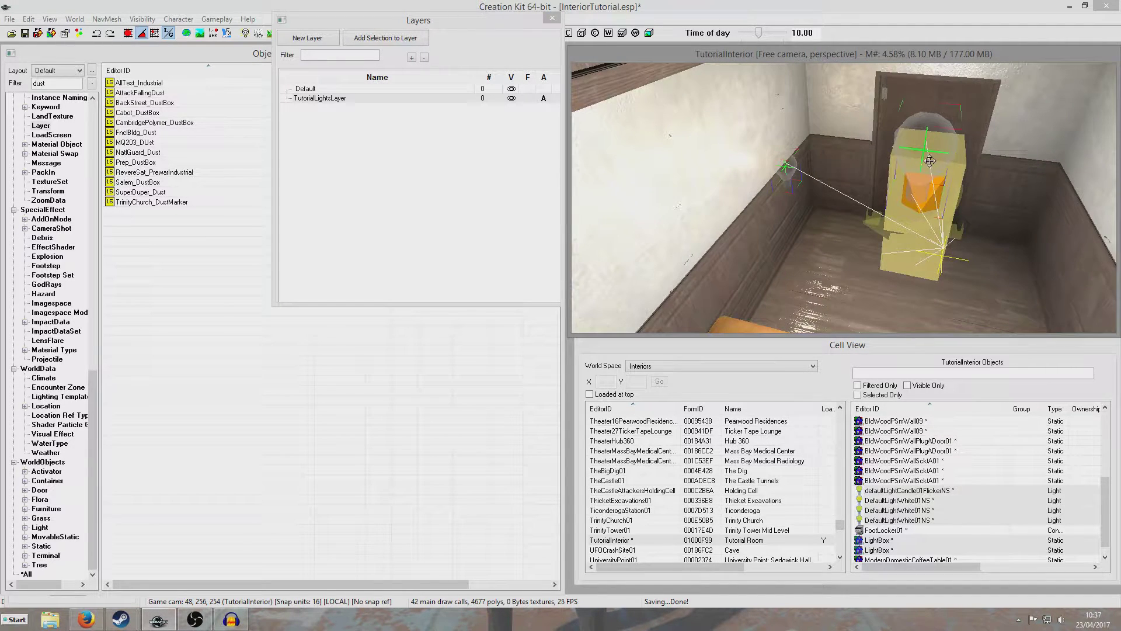
{"action": "left_click", "coordinate": [451, 22]}
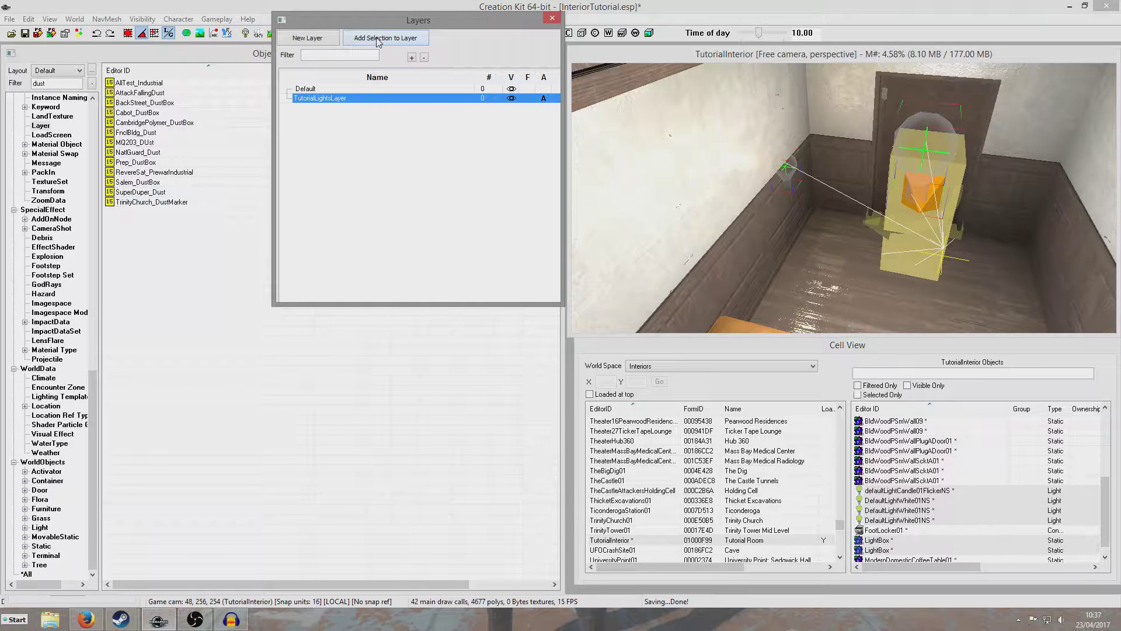
{"action": "left_click", "coordinate": [378, 40]}
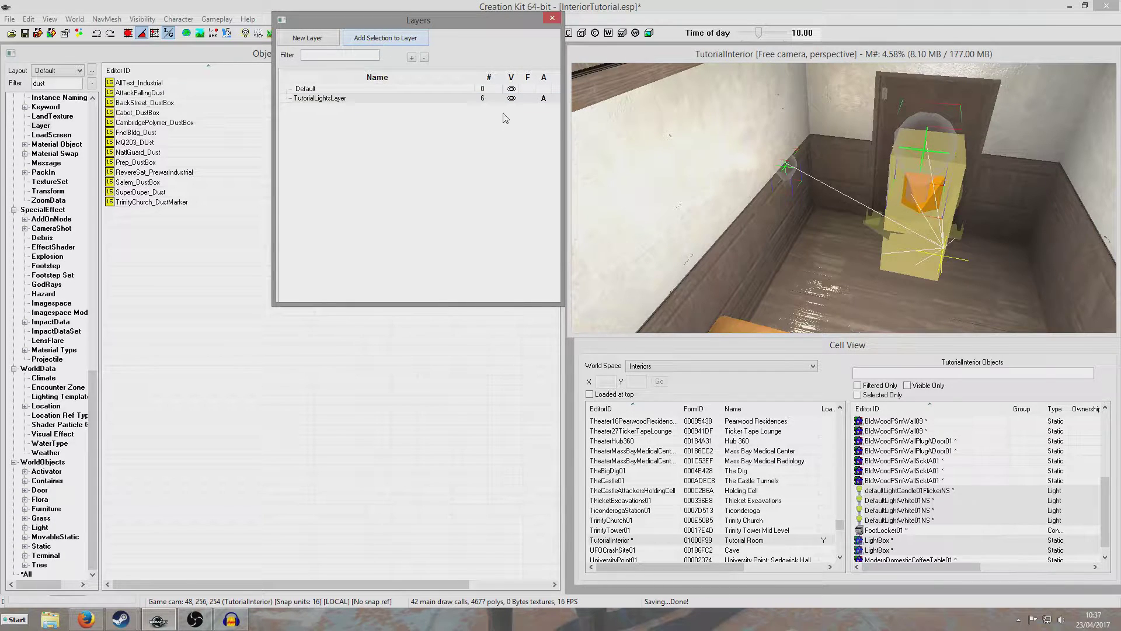
Toggle the visibility of TutorialLightsLayer, leaving its lights and light boxes hidden in the render view.
{"action": "scroll", "coordinate": [803, 157], "scroll_direction": "down", "scroll_amount": 10}
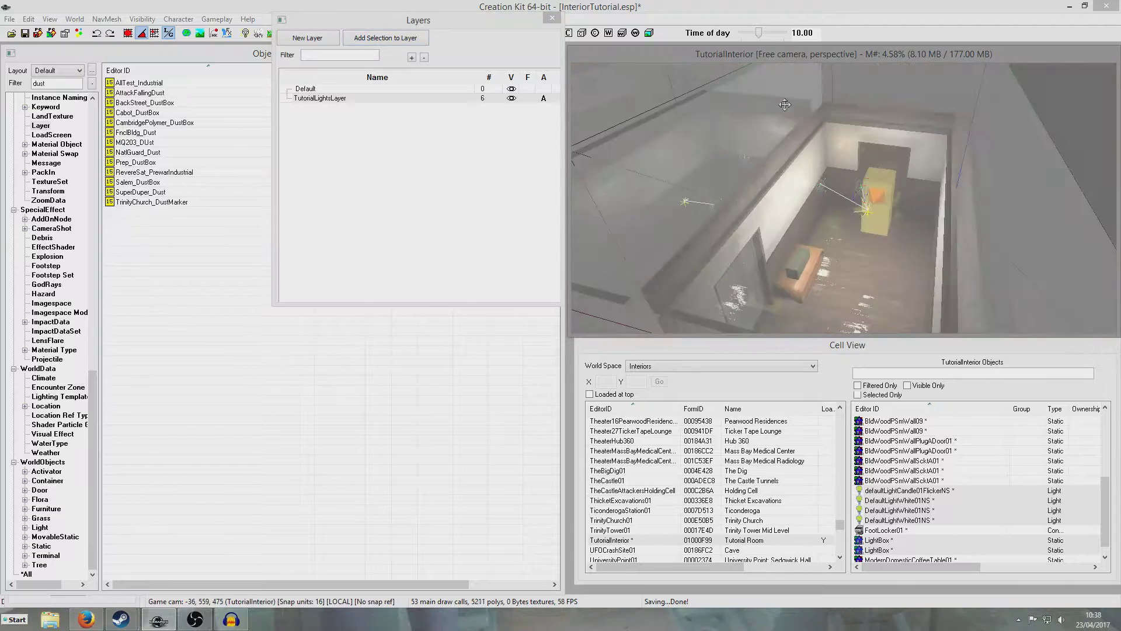
{"action": "middle_click_drag", "start_coordinate": [803, 158], "coordinate": [899, 217], "text": "shift"}
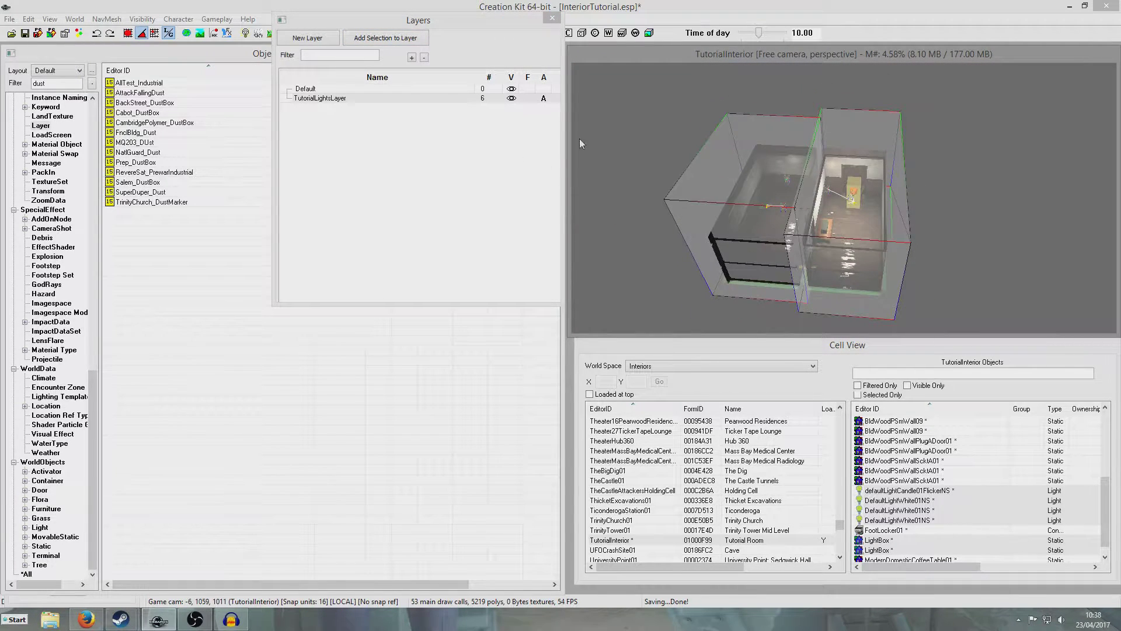
{"action": "left_click", "coordinate": [512, 99]}
{"action": "left_click", "coordinate": [512, 99]}
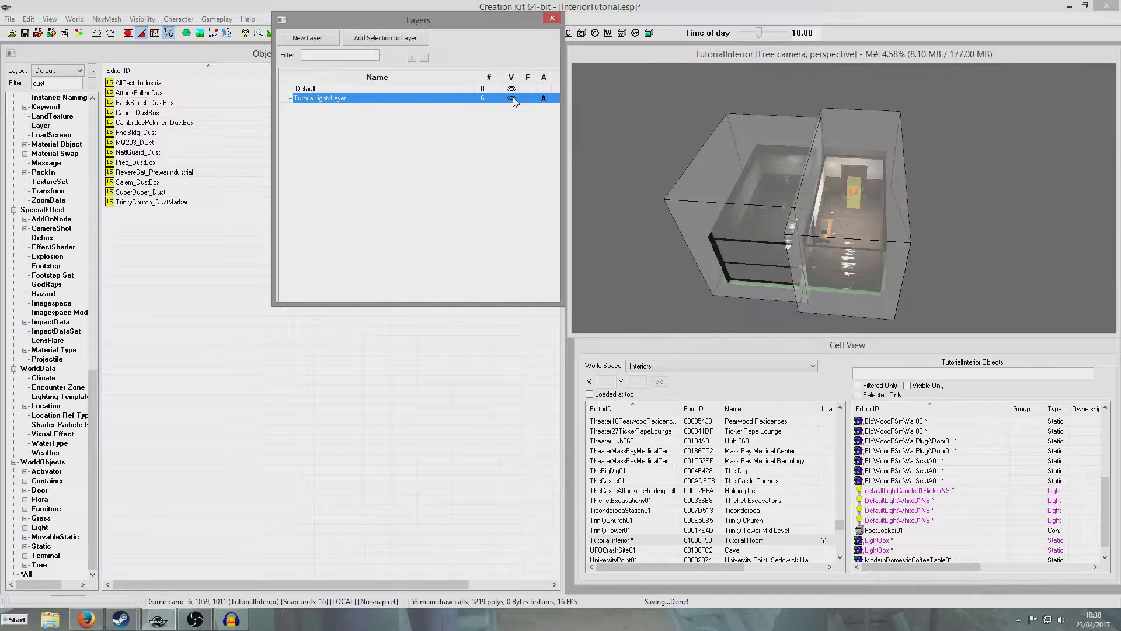
{"action": "left_click", "coordinate": [512, 99]}
{"action": "left_click", "coordinate": [745, 56]}
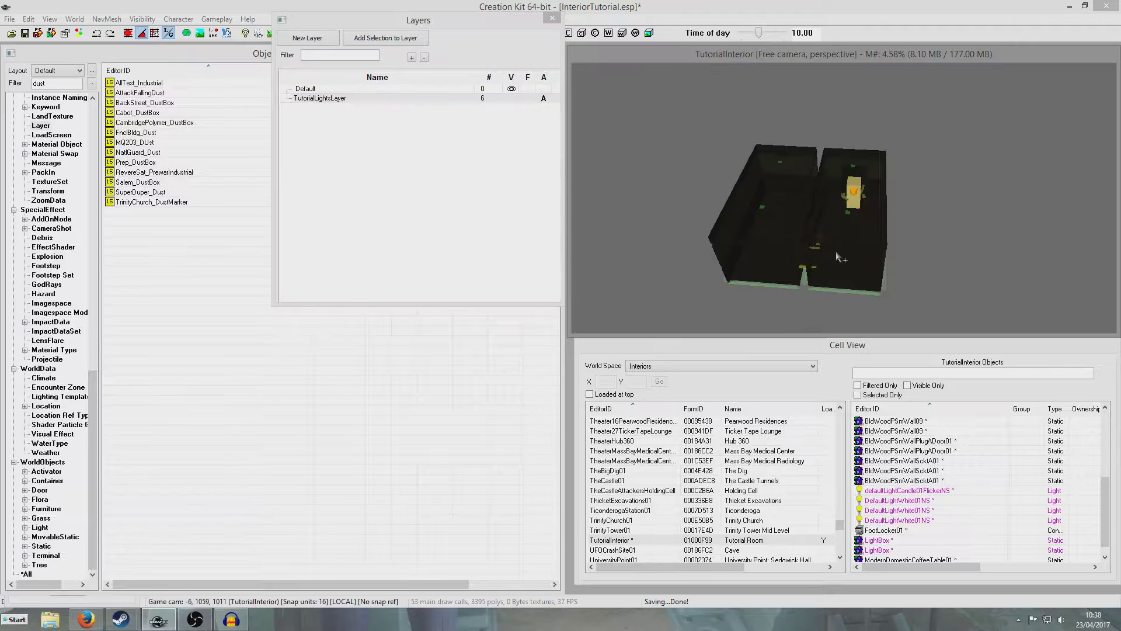
Filter the full object list for "xmarker".
{"action": "scroll", "coordinate": [837, 254], "scroll_direction": "up", "scroll_amount": 7}
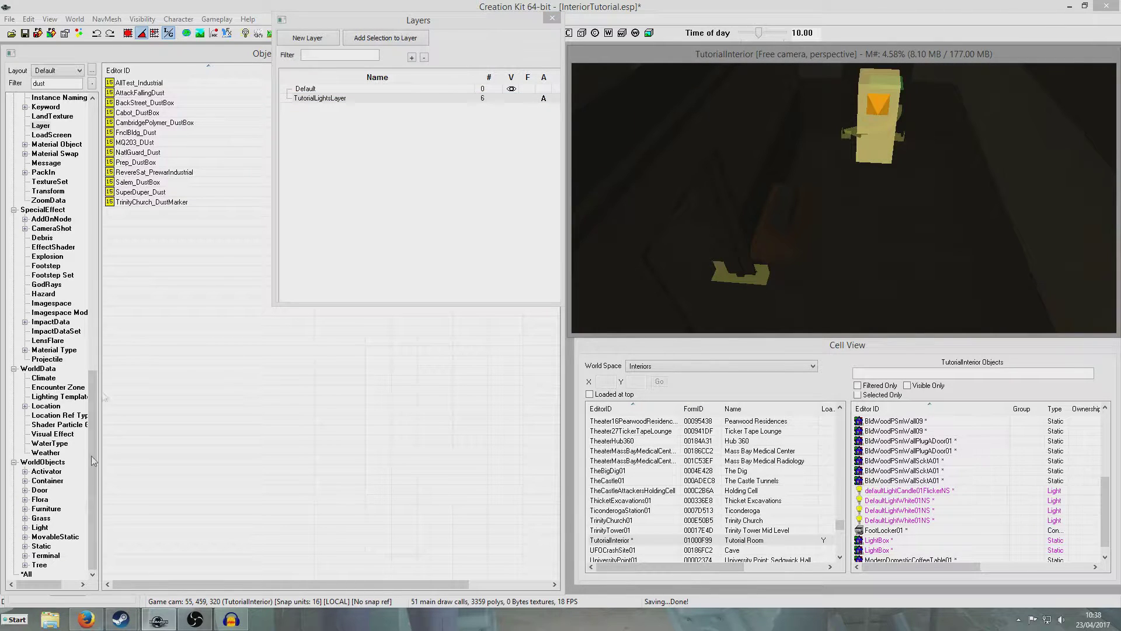
{"action": "left_click", "coordinate": [41, 546]}
{"action": "left_click_drag", "start_coordinate": [54, 86], "coordinate": [16, 87]}
{"action": "type", "text": "xmarker"}
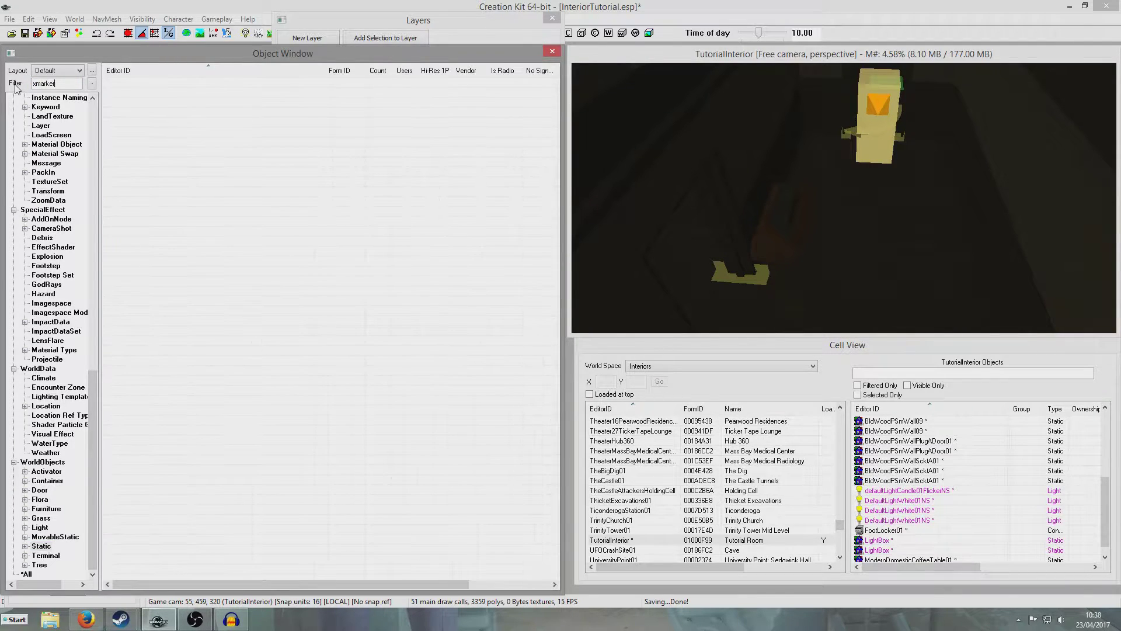
Make Default the active layer and place an XMarker on the floor between the coffee table and the yellow marker.
{"action": "left_click", "coordinate": [349, 24]}
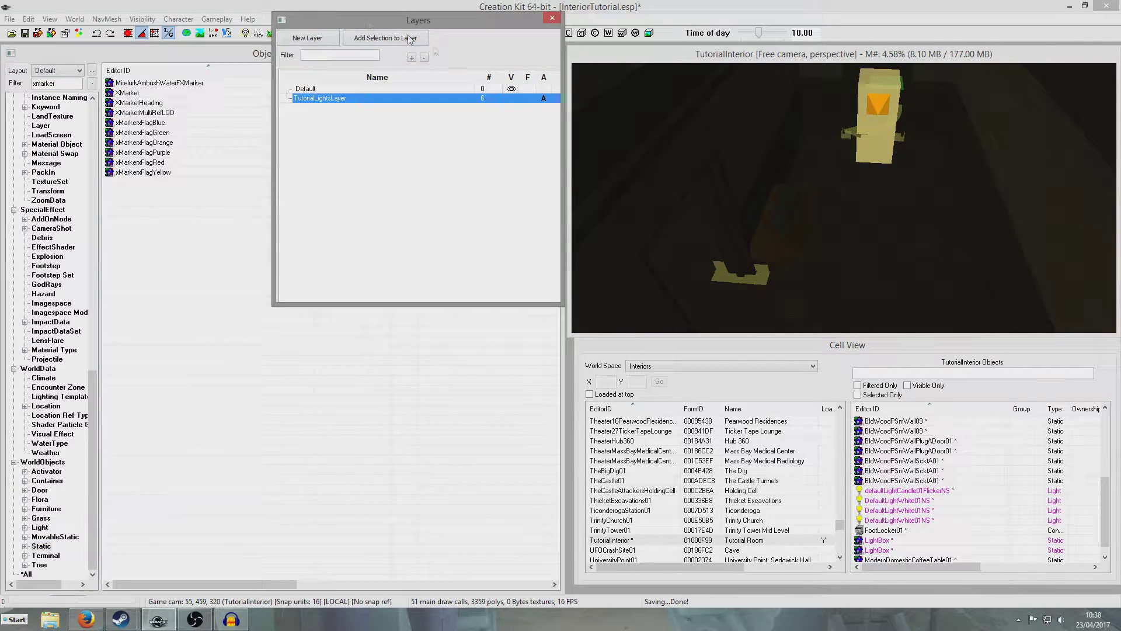
{"action": "left_click", "coordinate": [545, 89]}
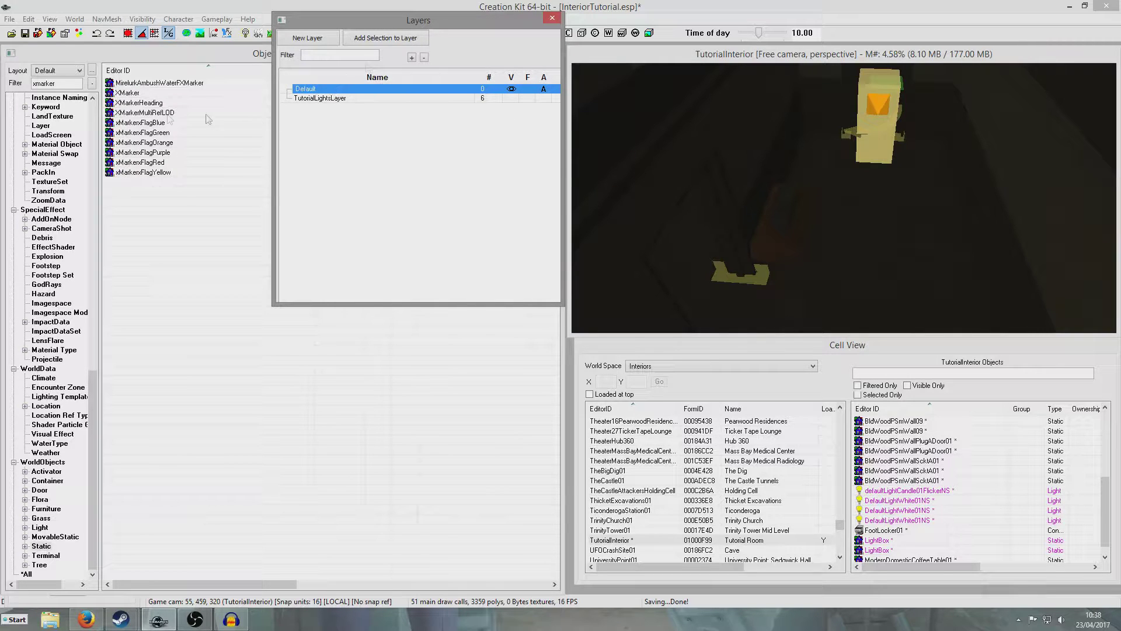
{"action": "left_click_drag", "start_coordinate": [129, 93], "coordinate": [863, 237]}
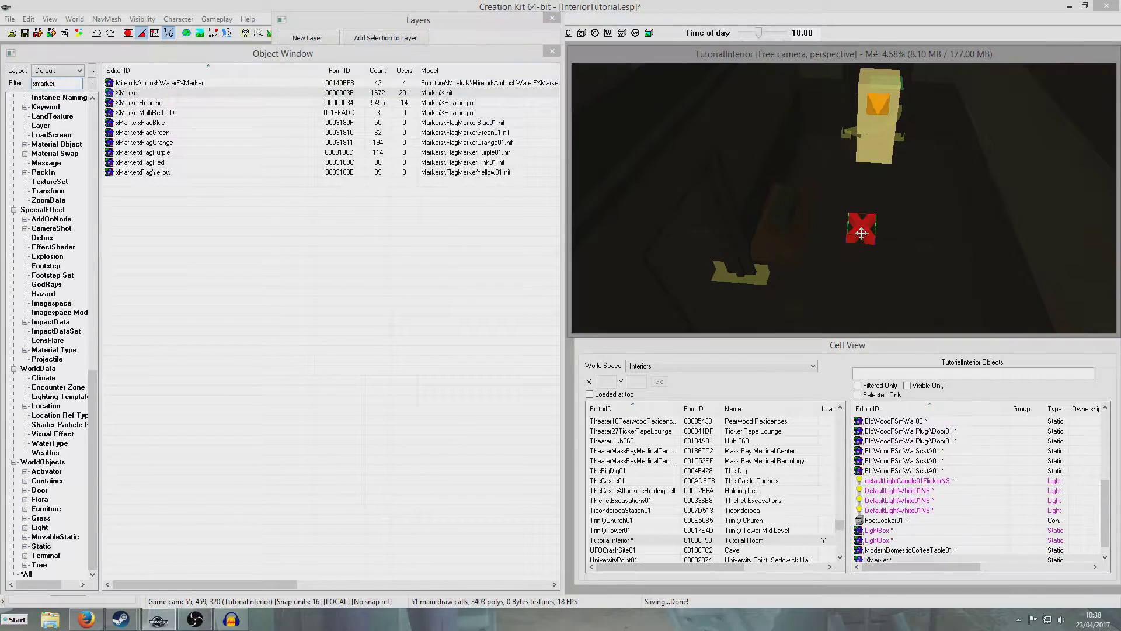
{"action": "scroll", "coordinate": [879, 185], "scroll_direction": "down", "scroll_amount": 3}
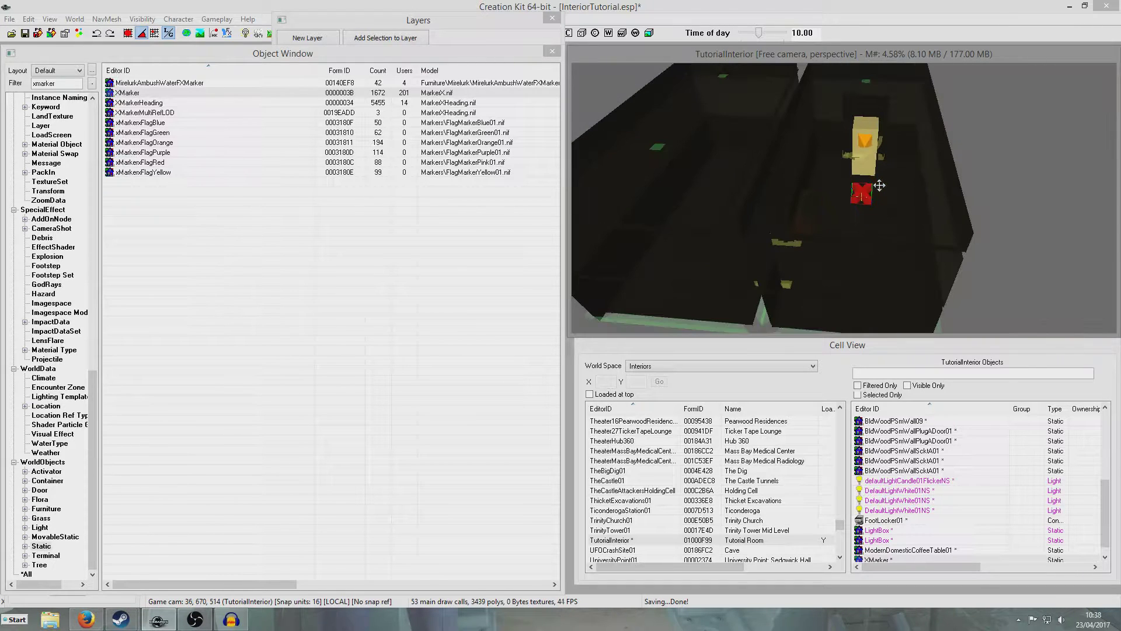
Brighten the render view and make TutorialLightsLayer visible.
{"action": "key", "text": "a"}
{"action": "scroll", "coordinate": [881, 204], "scroll_direction": "up", "scroll_amount": 3}
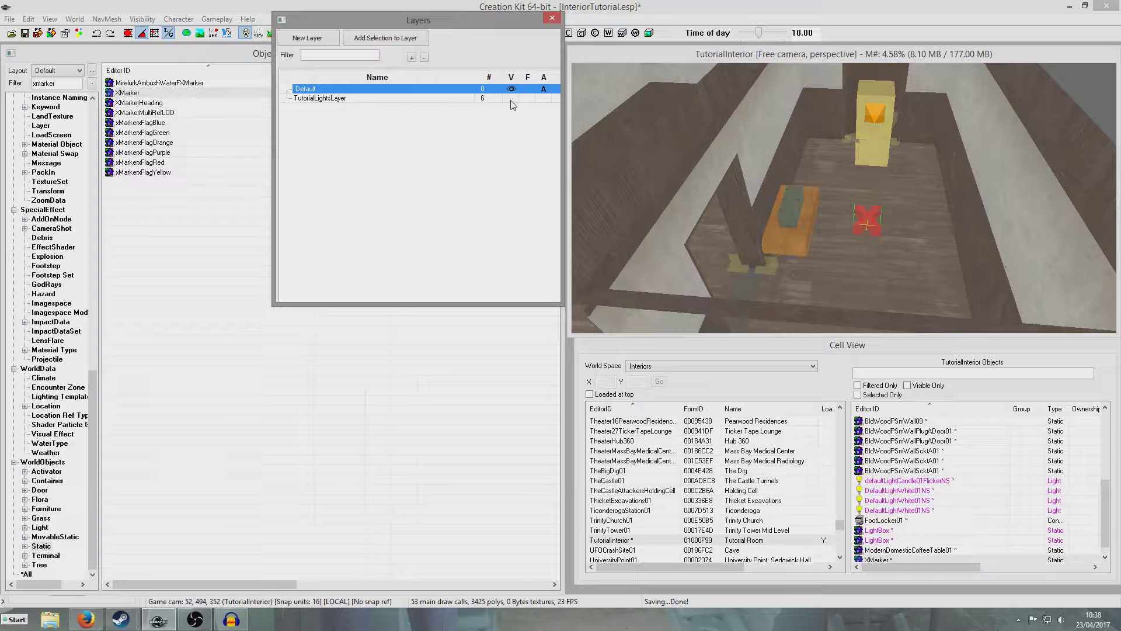
{"action": "left_click", "coordinate": [512, 99]}
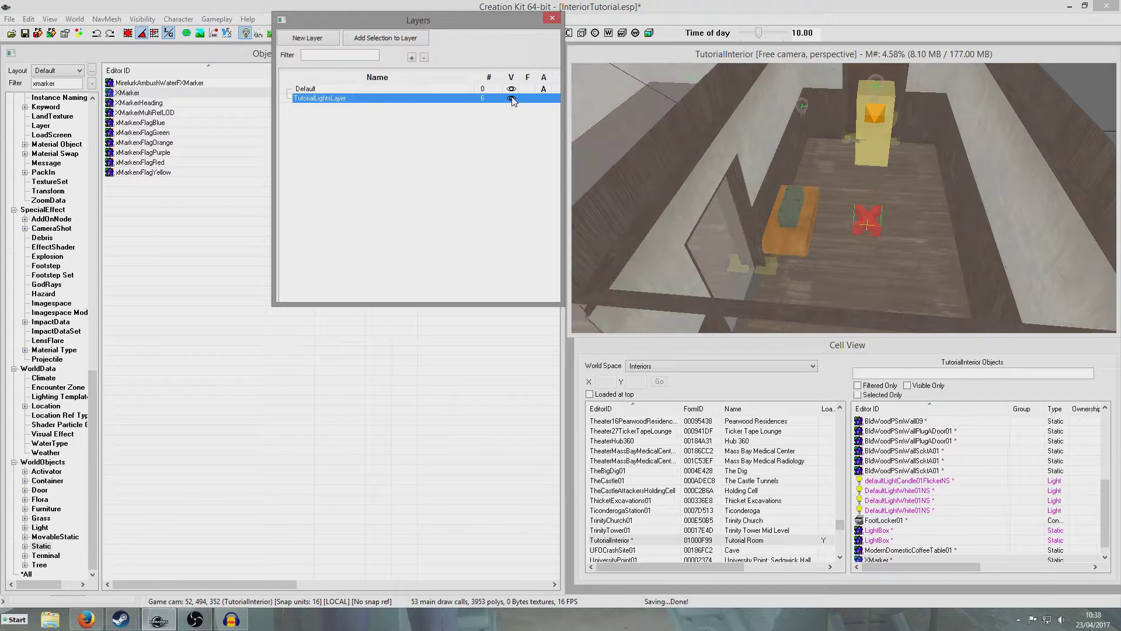
{"action": "left_click", "coordinate": [771, 51]}
{"action": "scroll", "coordinate": [824, 153], "scroll_direction": "down", "scroll_amount": 3}
{"action": "scroll", "coordinate": [824, 153], "scroll_direction": "up", "scroll_amount": 5}
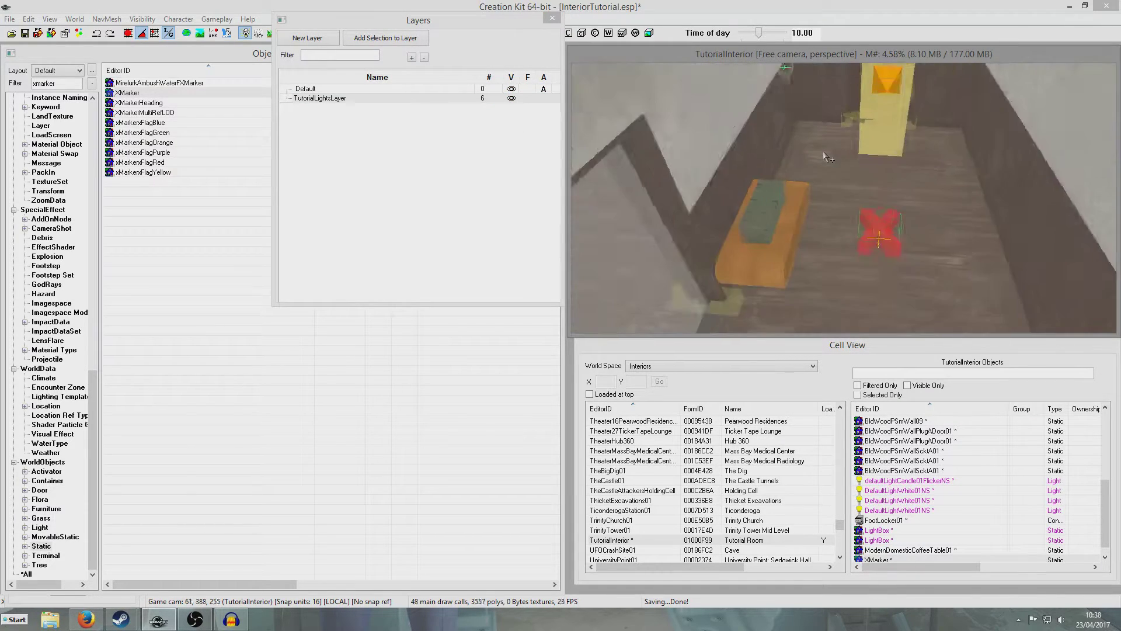
{"action": "scroll", "coordinate": [826, 157], "scroll_direction": "up", "scroll_amount": 2}
Make TutorialLightsLayer the active layer and place a FederalistBookcase01, found with the filter "federal", against the wall beside the coffee table.
{"action": "left_click", "coordinate": [543, 98]}
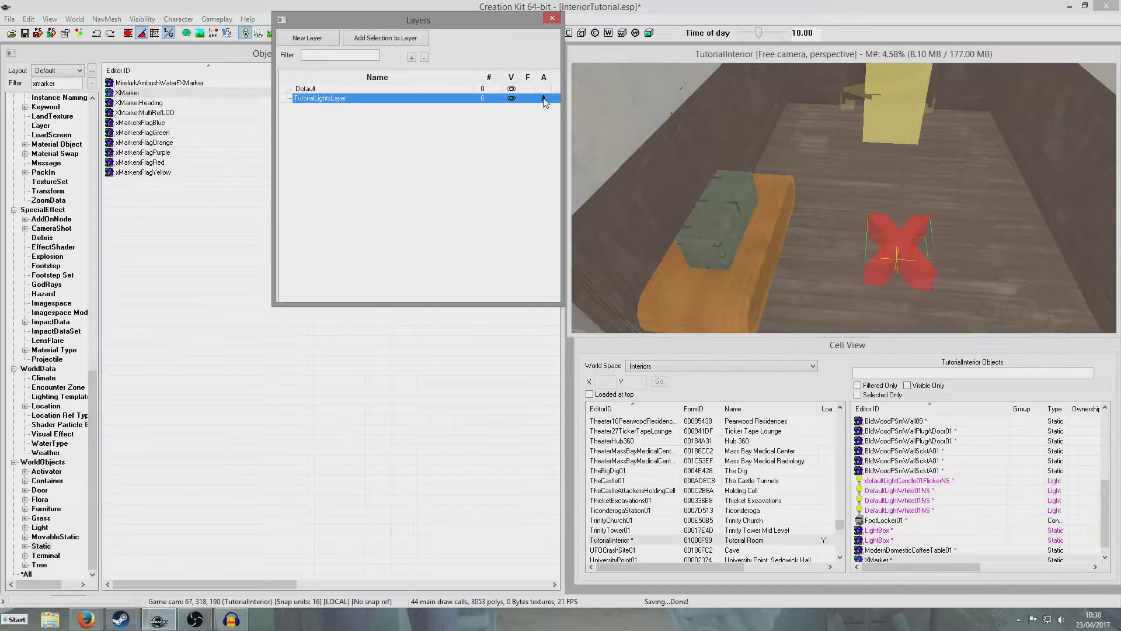
{"action": "double_click", "coordinate": [60, 82]}
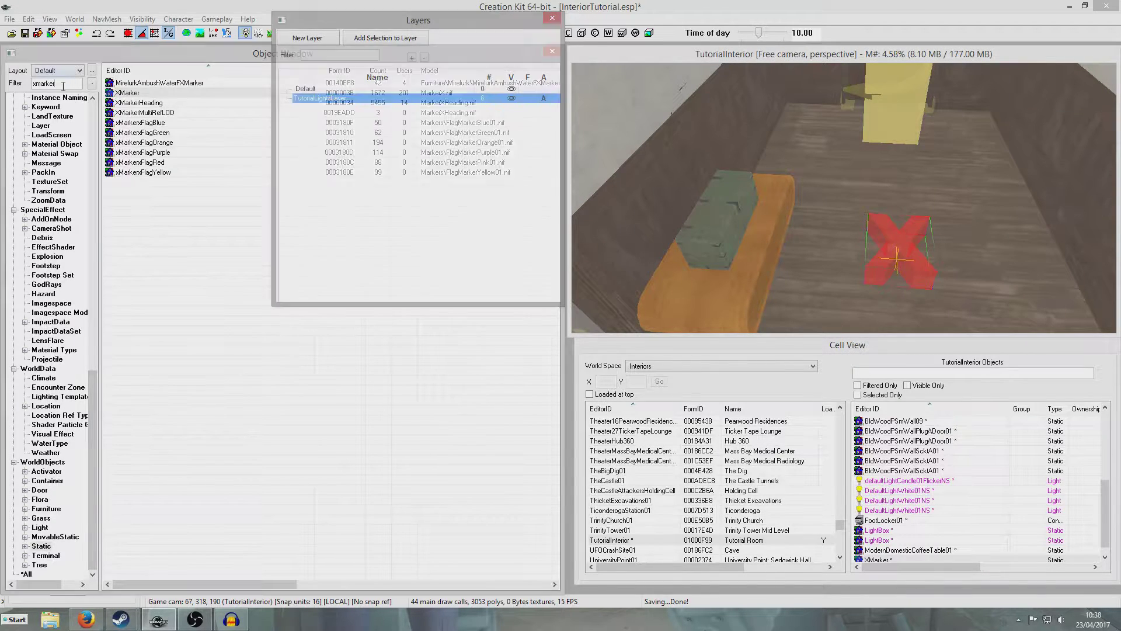
{"action": "type", "text": "bookshe"}
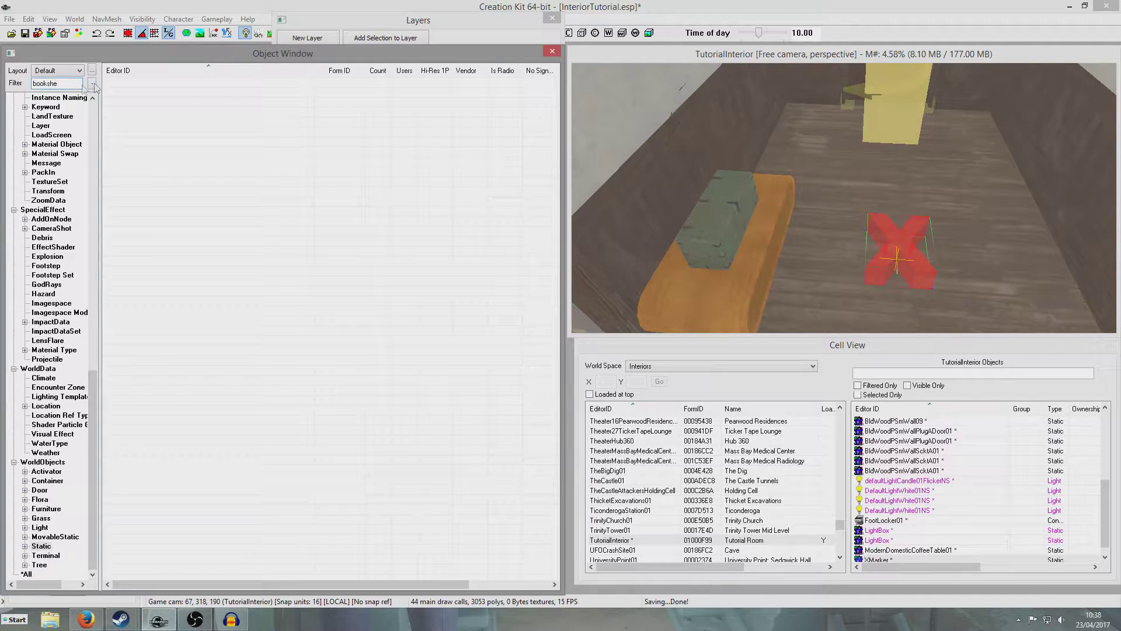
{"action": "double_click", "coordinate": [56, 83]}
{"action": "type", "text": "federal"}
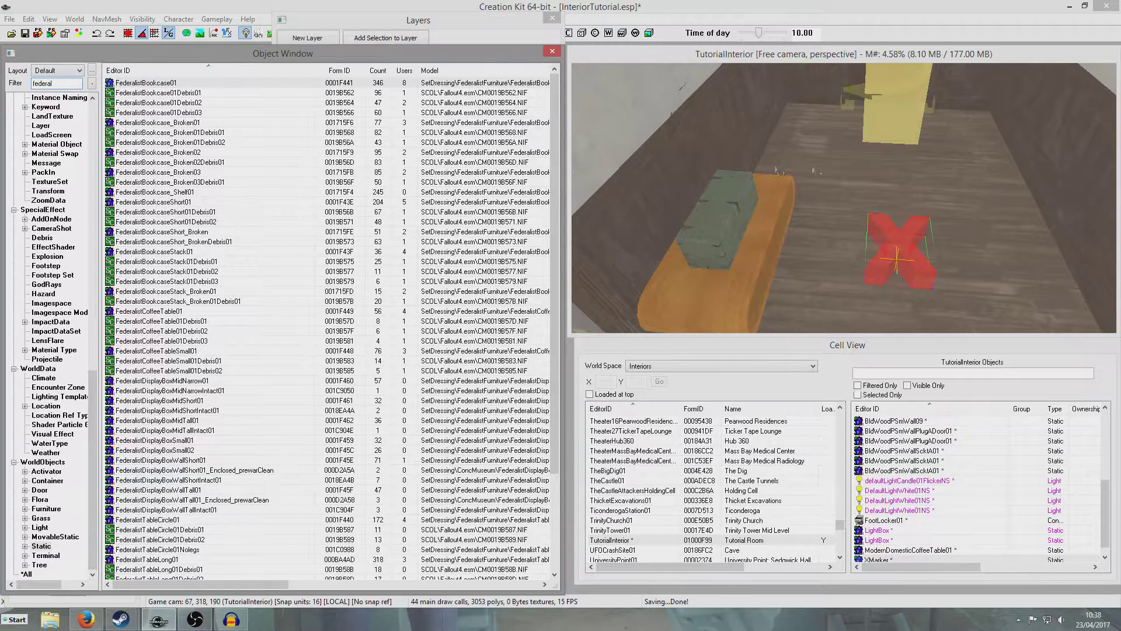
{"action": "left_click_drag", "start_coordinate": [866, 175], "coordinate": [867, 175]}
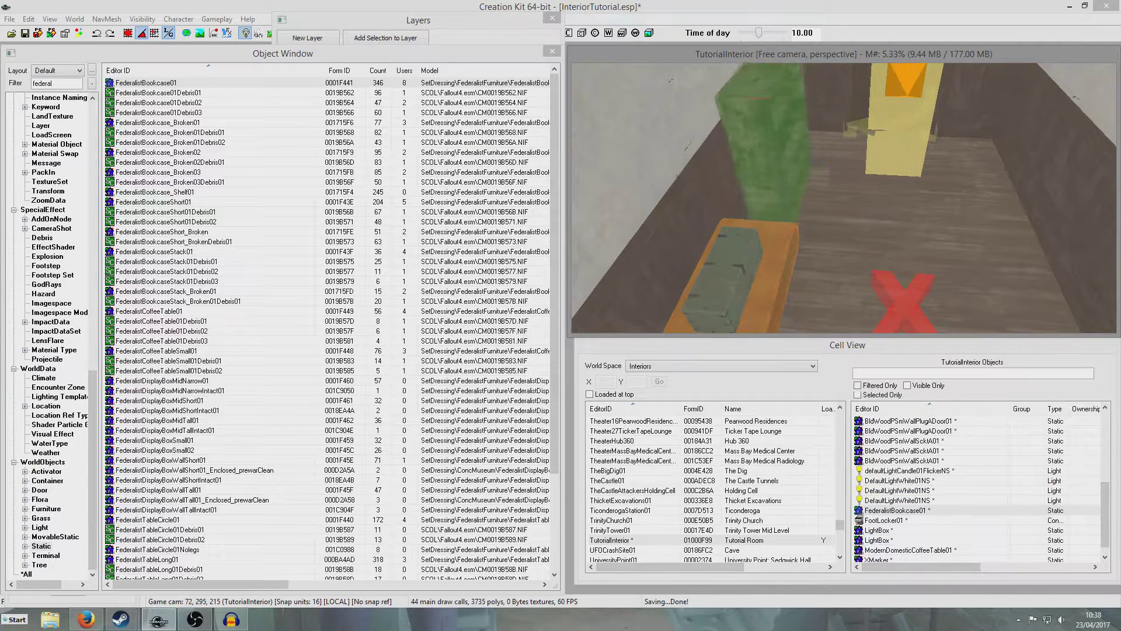
Set the bookcase reference's material swap to WoodFederalistToWoodCounterParsonsState.
{"action": "scroll", "coordinate": [752, 202], "scroll_direction": "down", "scroll_amount": 4}
{"action": "key", "text": "shift"}
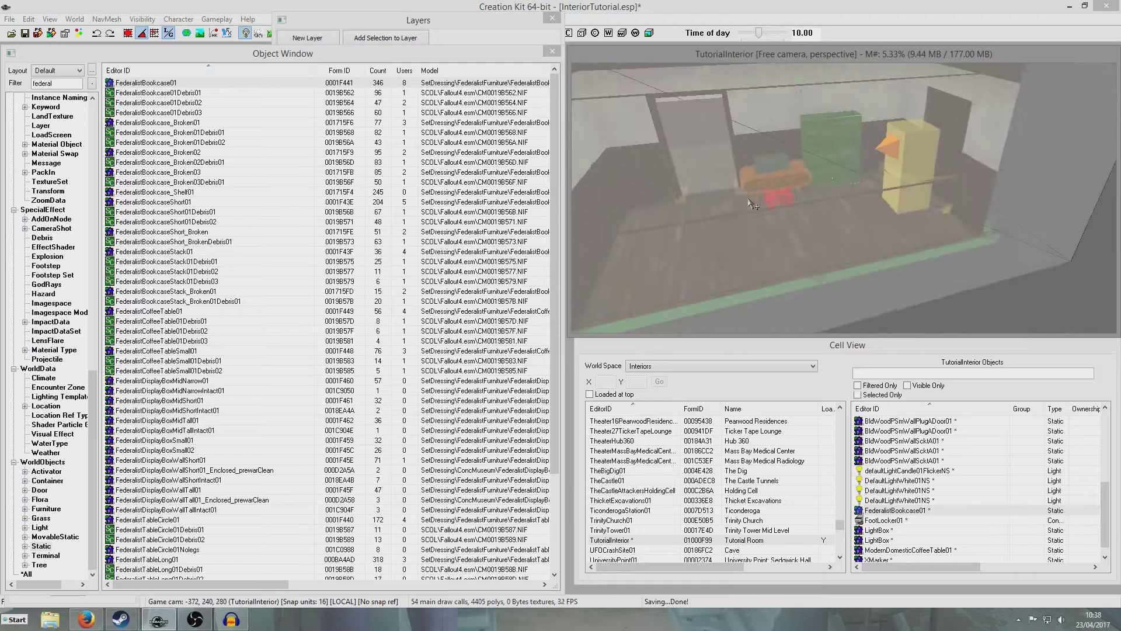
{"action": "scroll", "coordinate": [749, 200], "scroll_direction": "up", "scroll_amount": 4}
{"action": "double_click", "coordinate": [874, 200]}
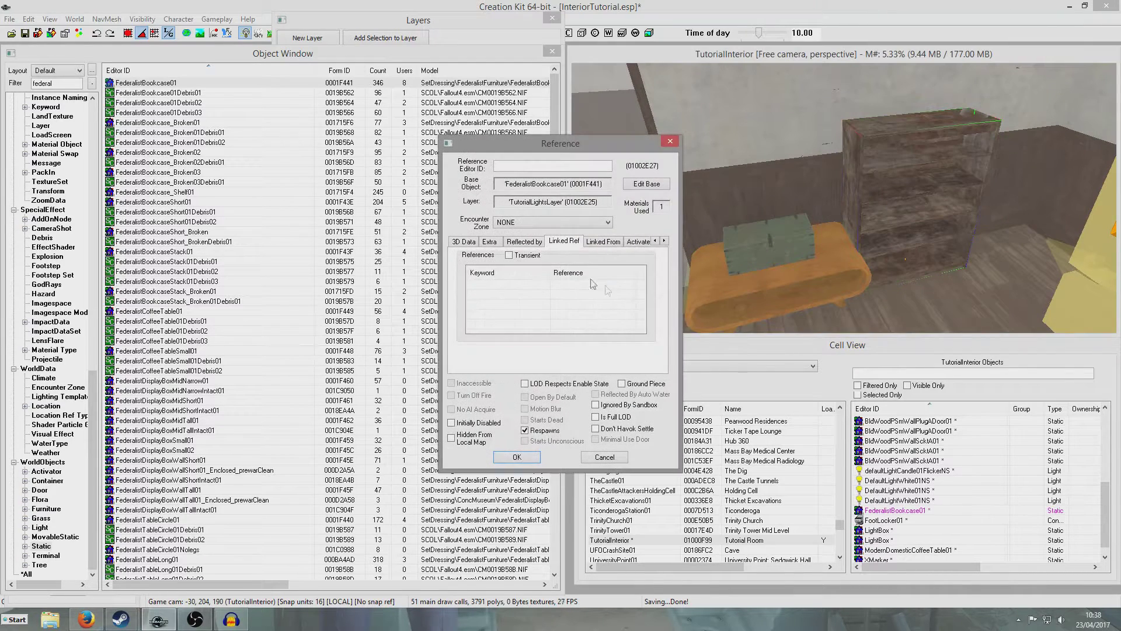
{"action": "left_click", "coordinate": [489, 242]}
{"action": "left_click", "coordinate": [535, 329]}
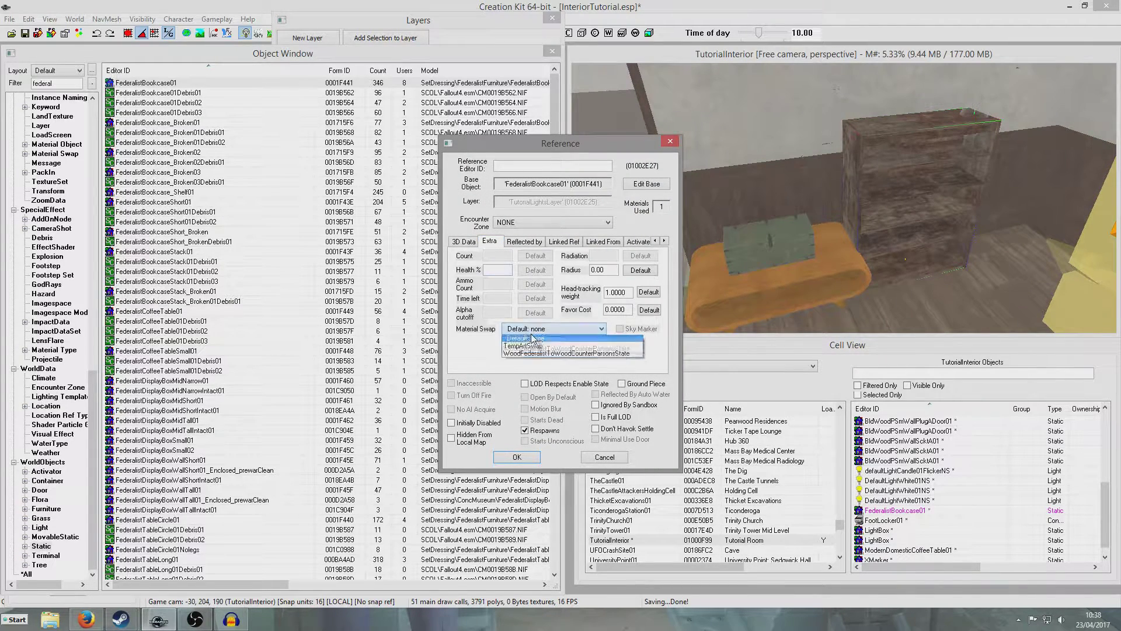
{"action": "left_click", "coordinate": [537, 354]}
{"action": "left_click", "coordinate": [527, 457]}
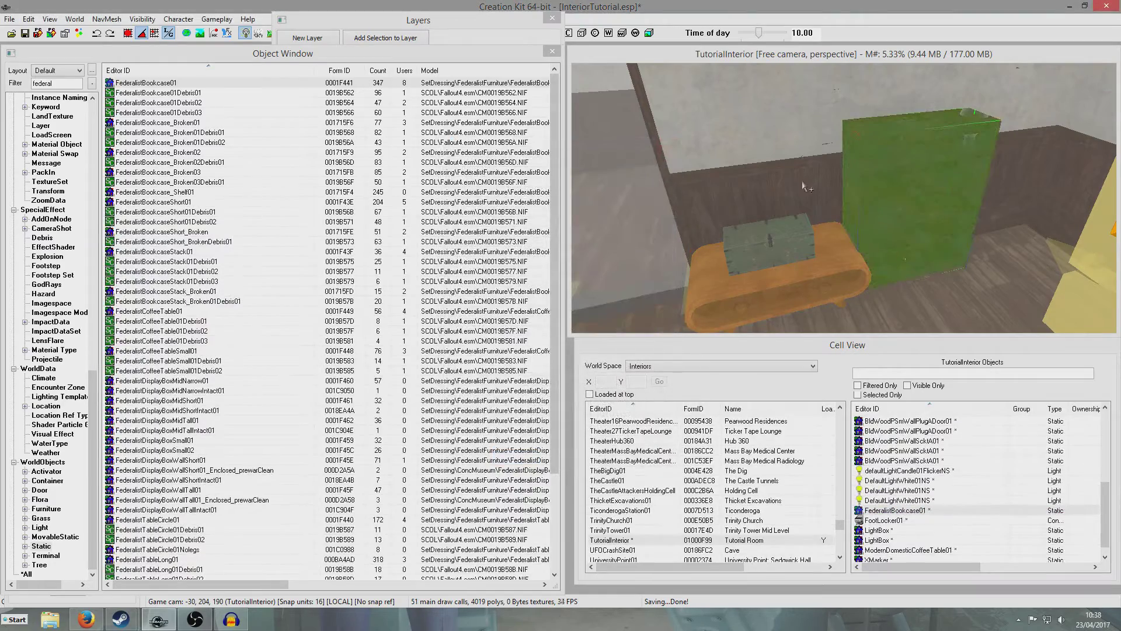
Toggle the visibility of TutorialLightsLayer, leaving it hidden together with the bookcase, and save the plugin.
{"action": "left_click", "coordinate": [802, 182]}
{"action": "scroll", "coordinate": [802, 181], "scroll_direction": "down", "scroll_amount": 4}
{"action": "scroll", "coordinate": [802, 181], "scroll_direction": "down", "scroll_amount": 3}
{"action": "middle_click_drag", "start_coordinate": [802, 181], "coordinate": [903, 239], "text": "shift"}
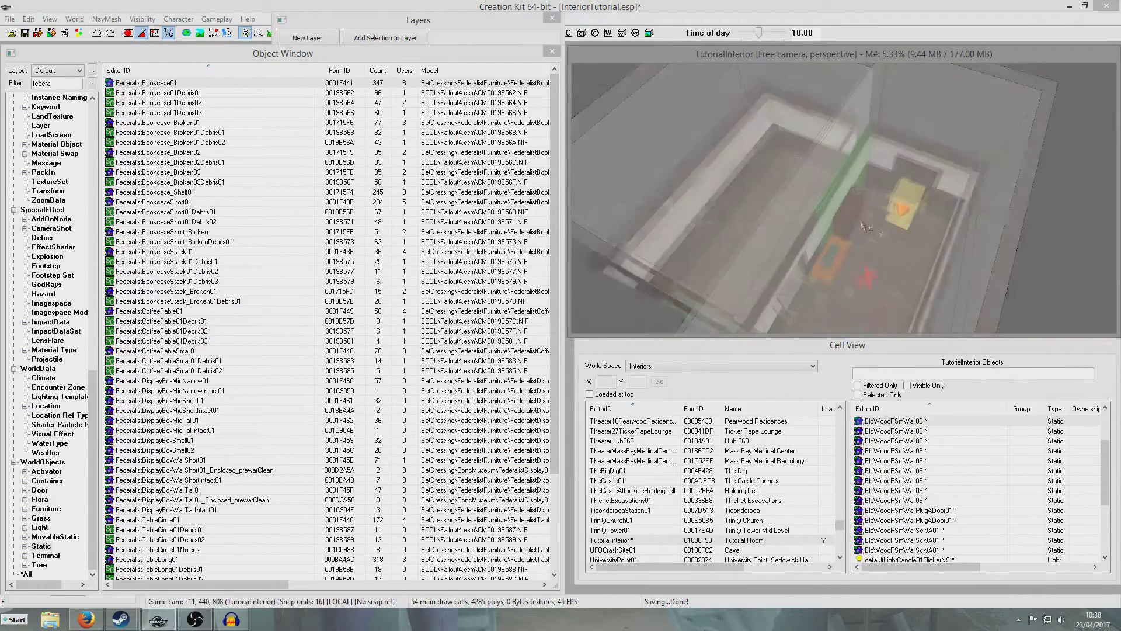
{"action": "scroll", "coordinate": [903, 238], "scroll_direction": "down", "scroll_amount": 2}
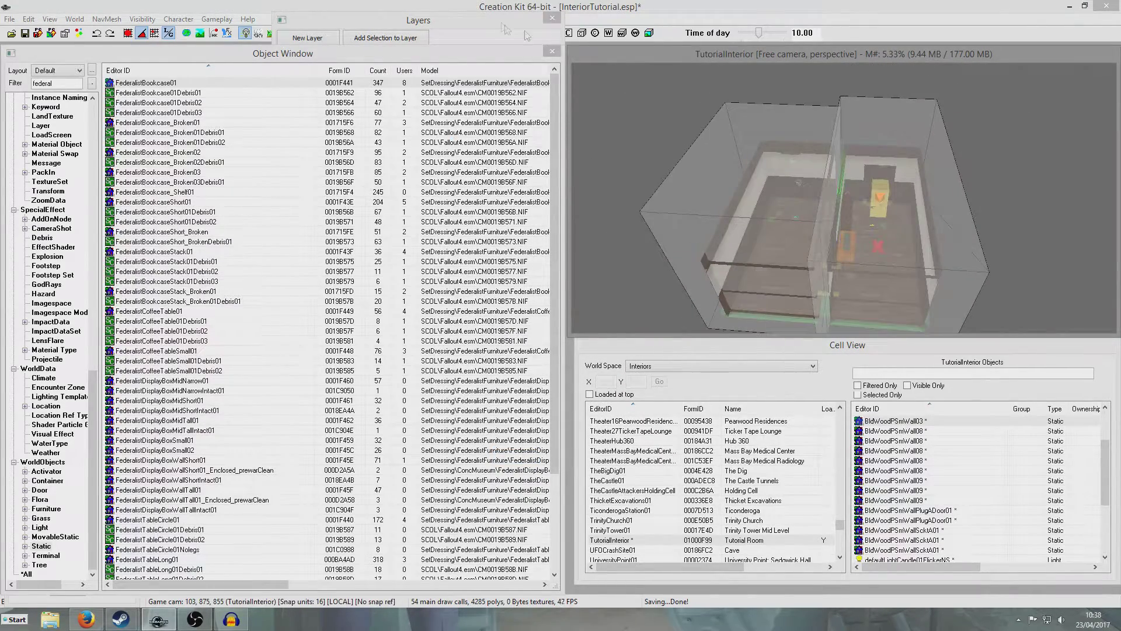
{"action": "left_click", "coordinate": [524, 30]}
{"action": "left_click", "coordinate": [542, 100]}
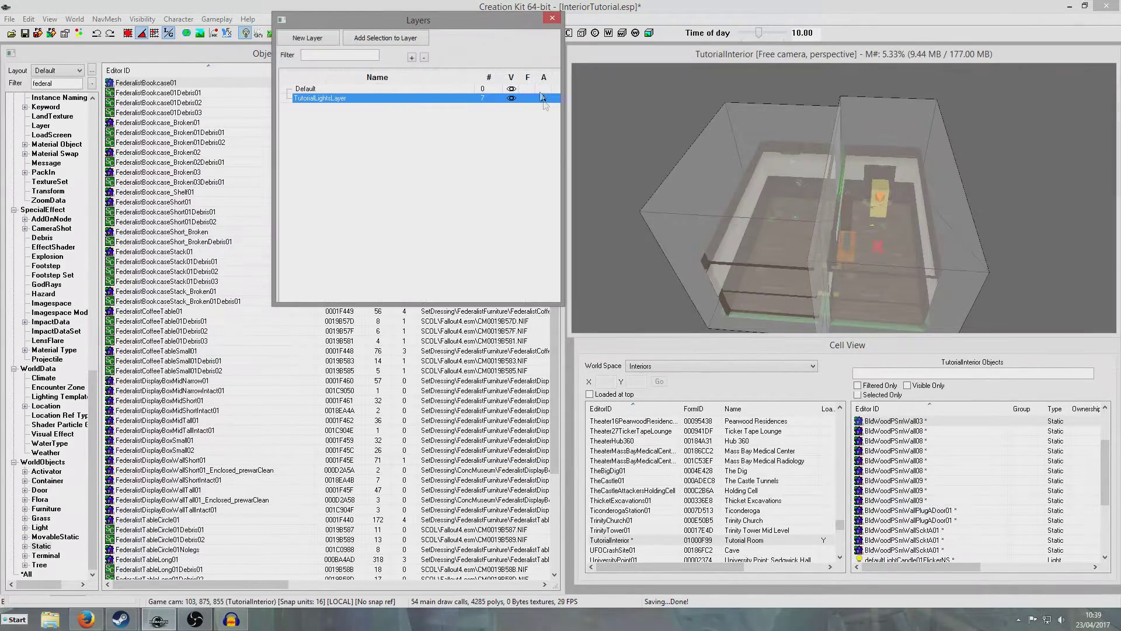
{"action": "left_click", "coordinate": [511, 98]}
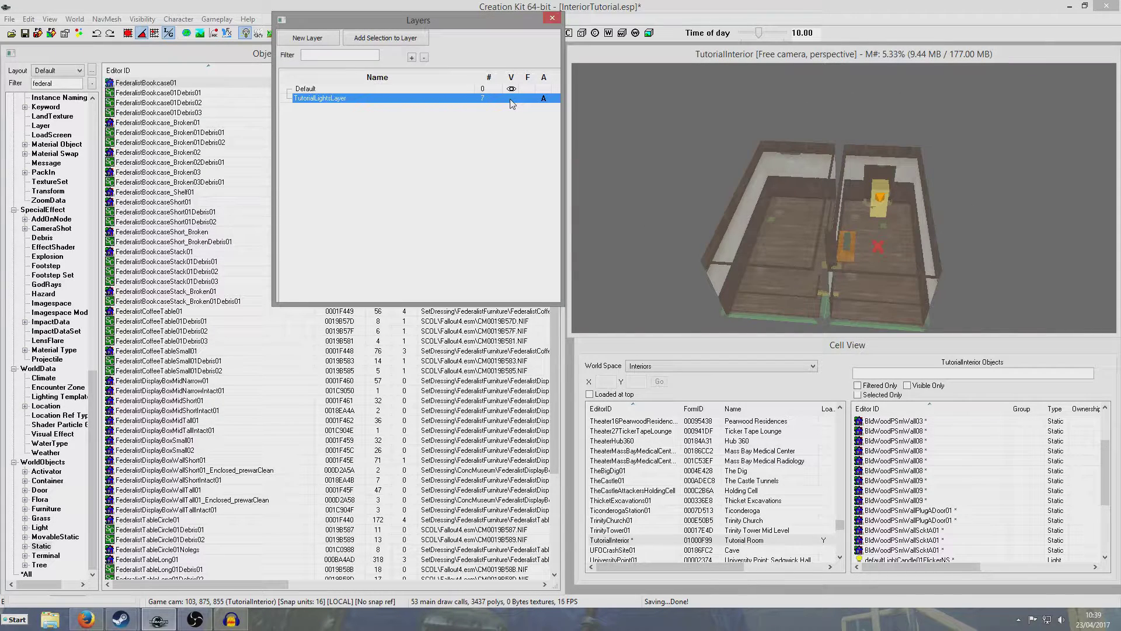
{"action": "left_click", "coordinate": [511, 99]}
{"action": "left_click", "coordinate": [512, 99]}
{"action": "left_click", "coordinate": [24, 33]}
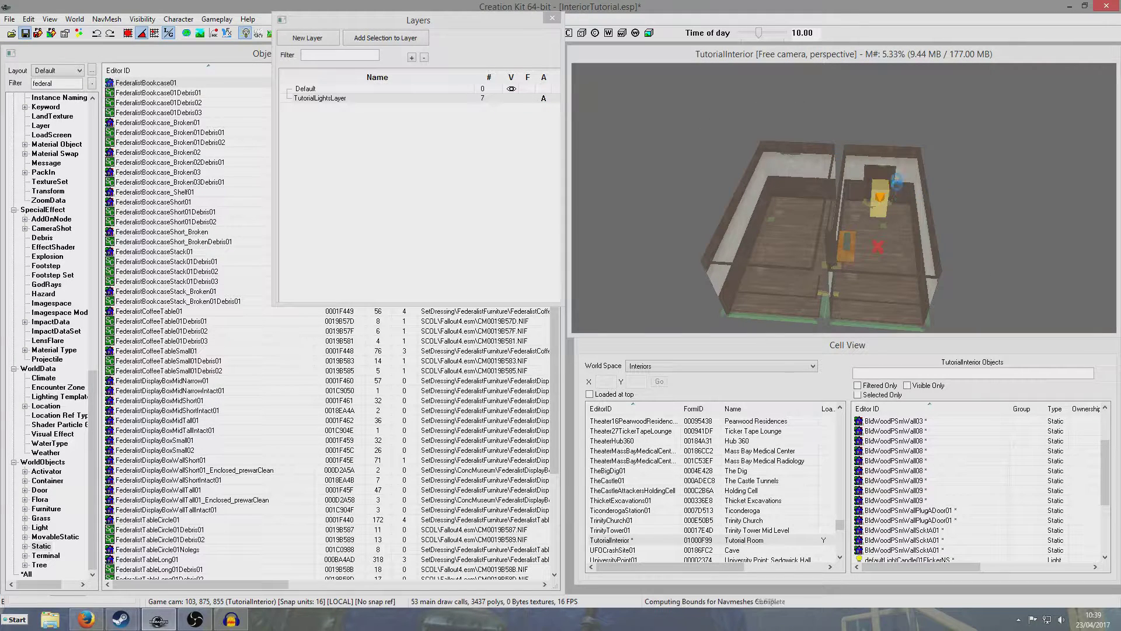
Show and hide TutorialLightsLayer again to compare the room with and without its lights and bookcase.
{"action": "scroll", "coordinate": [888, 214], "scroll_direction": "down", "scroll_amount": 3}
{"action": "scroll", "coordinate": [888, 213], "scroll_direction": "up", "scroll_amount": 10}
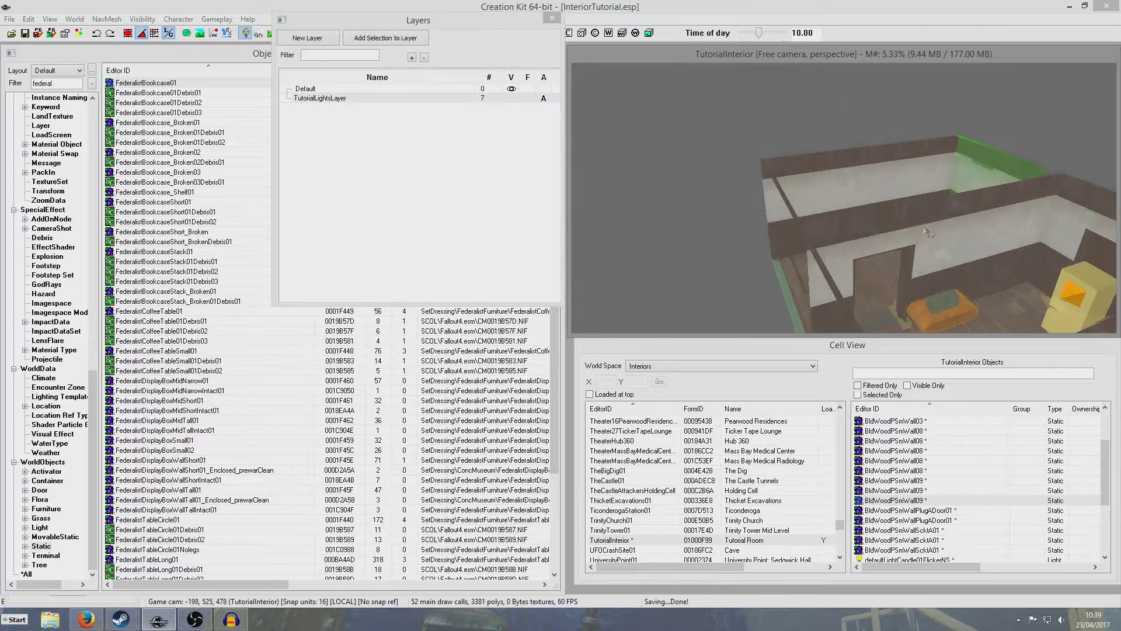
{"action": "scroll", "coordinate": [889, 210], "scroll_direction": "up", "scroll_amount": 5}
{"action": "middle_click_drag", "start_coordinate": [912, 146], "coordinate": [910, 138]}
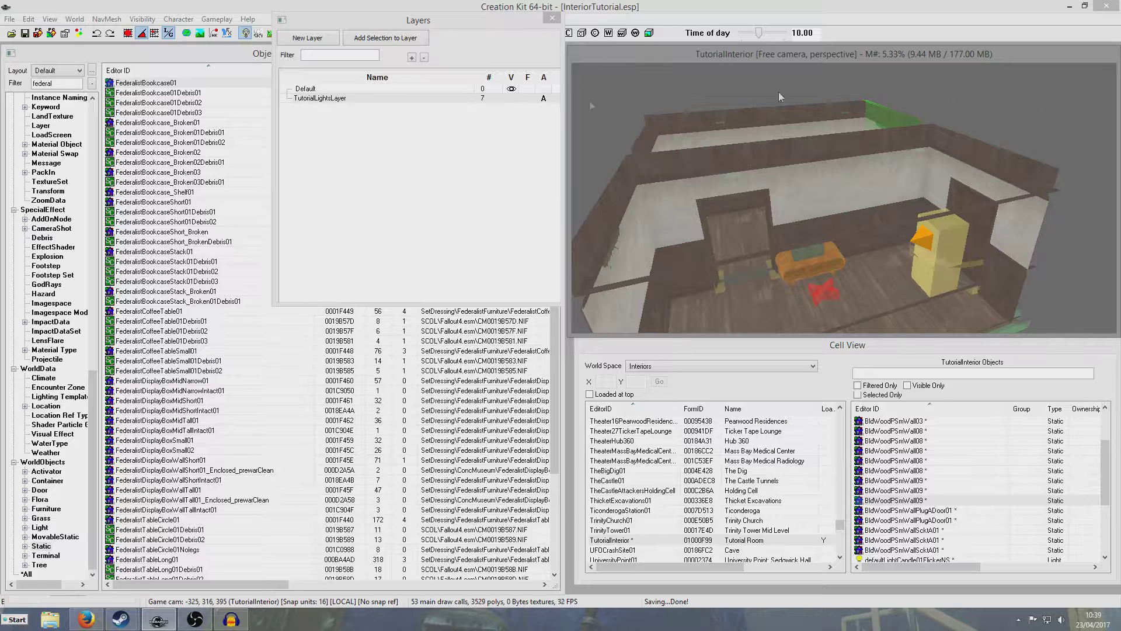
{"action": "left_click", "coordinate": [369, 120]}
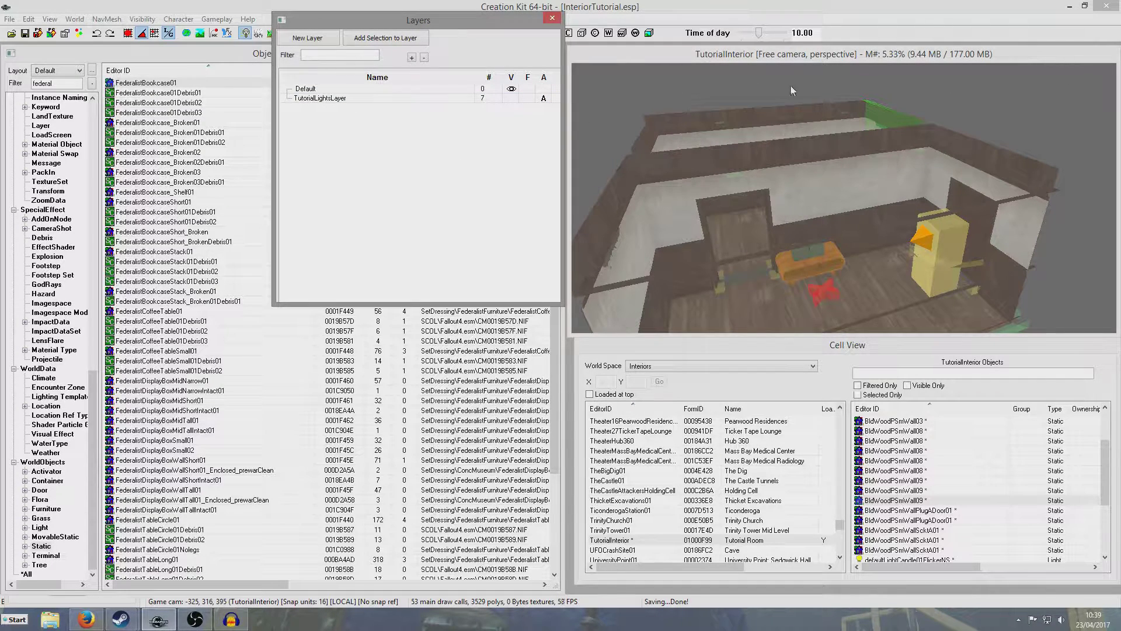
{"action": "left_click", "coordinate": [510, 99]}
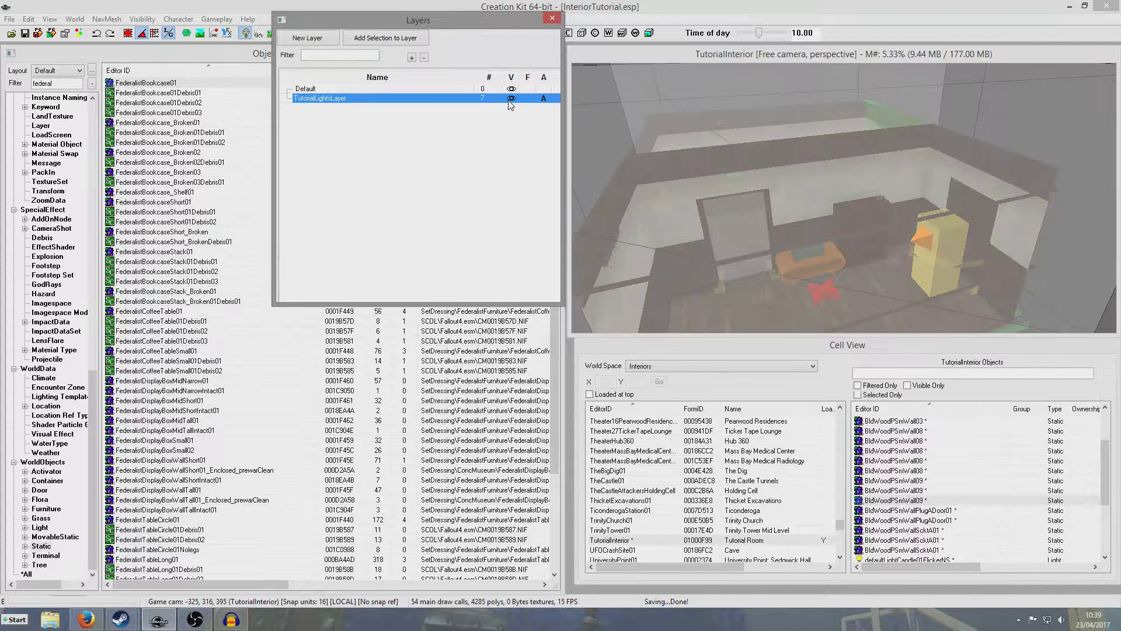
{"action": "left_click", "coordinate": [511, 99]}
{"action": "left_click", "coordinate": [802, 164]}
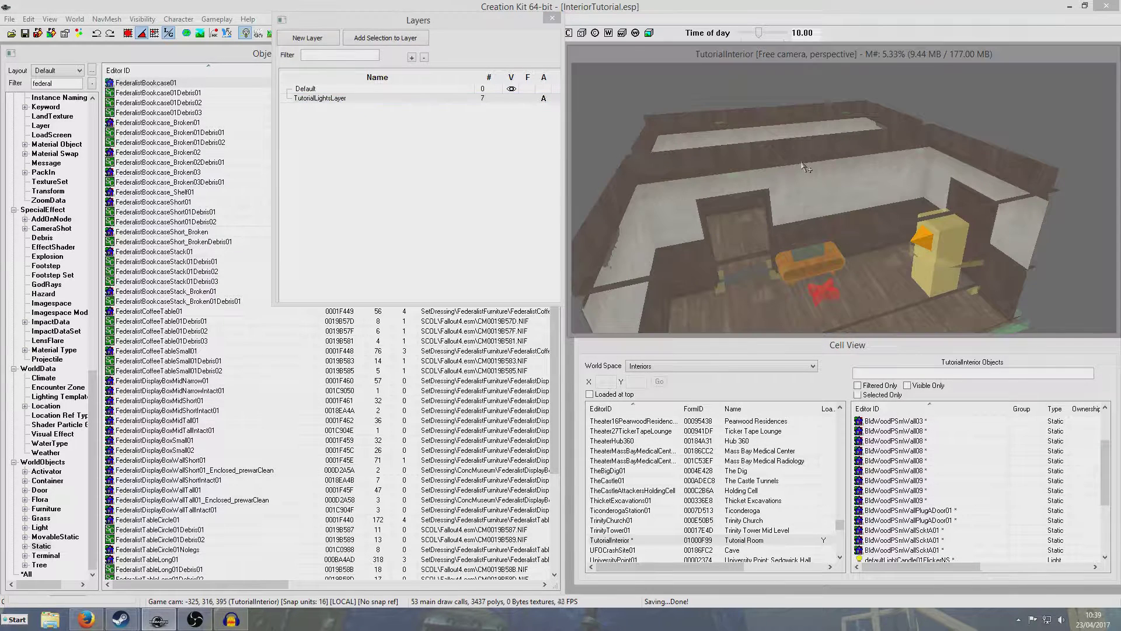
Make TutorialLightsLayer visible to bring back the bookcase, lights and light boxes.
{"action": "left_click", "coordinate": [827, 221]}
{"action": "scroll", "coordinate": [827, 222], "scroll_direction": "down", "scroll_amount": 3}
{"action": "middle_click_drag", "start_coordinate": [827, 222], "coordinate": [886, 249], "text": "shift"}
{"action": "scroll", "coordinate": [861, 265], "scroll_direction": "up", "scroll_amount": 3}
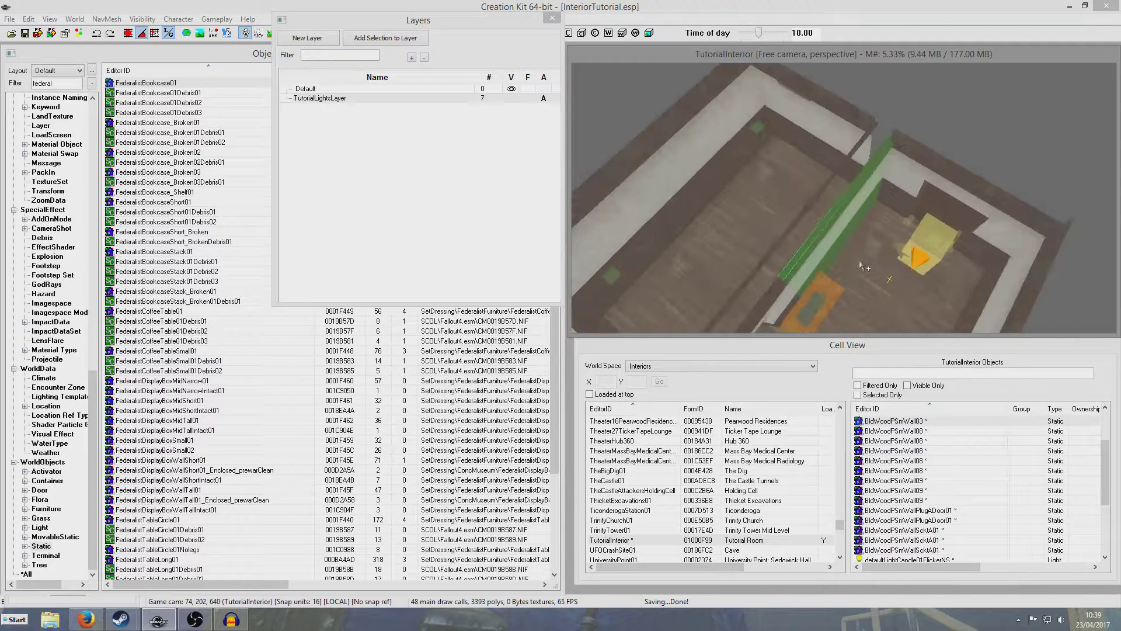
{"action": "scroll", "coordinate": [860, 266], "scroll_direction": "up", "scroll_amount": 5}
{"action": "scroll", "coordinate": [990, 239], "scroll_direction": "down", "scroll_amount": 8}
{"action": "scroll", "coordinate": [885, 248], "scroll_direction": "up", "scroll_amount": 3}
{"action": "scroll", "coordinate": [887, 250], "scroll_direction": "up", "scroll_amount": 4}
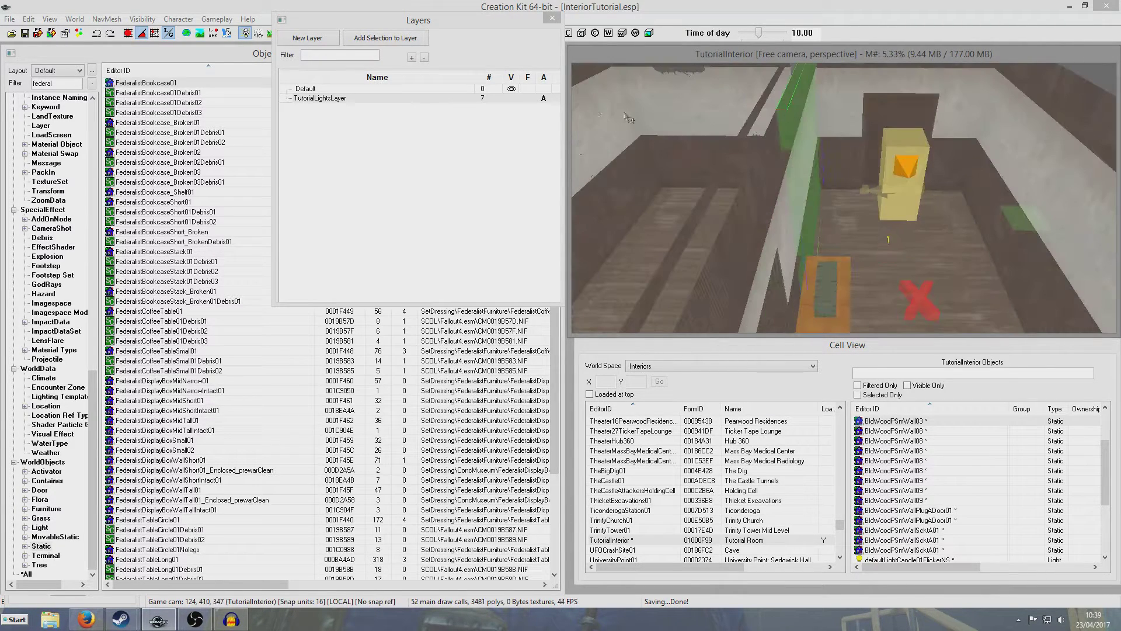
{"action": "left_click", "coordinate": [512, 98]}
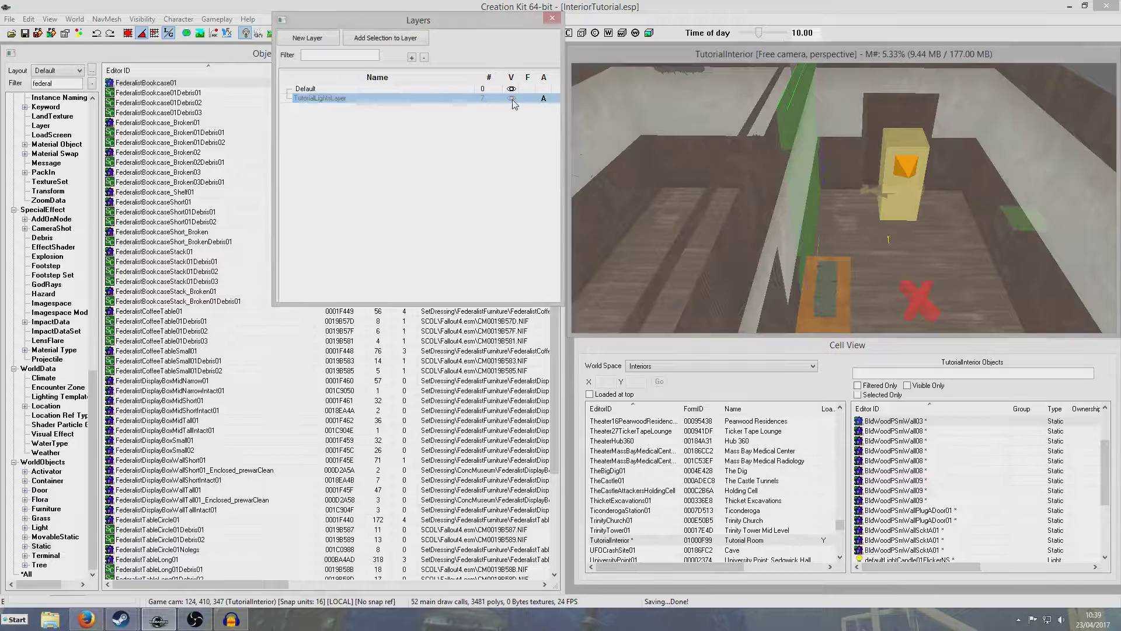
Move the bookcase from TutorialLightsLayer to the Default layer, confirming its removal from the old layer.
{"action": "left_click", "coordinate": [832, 231]}
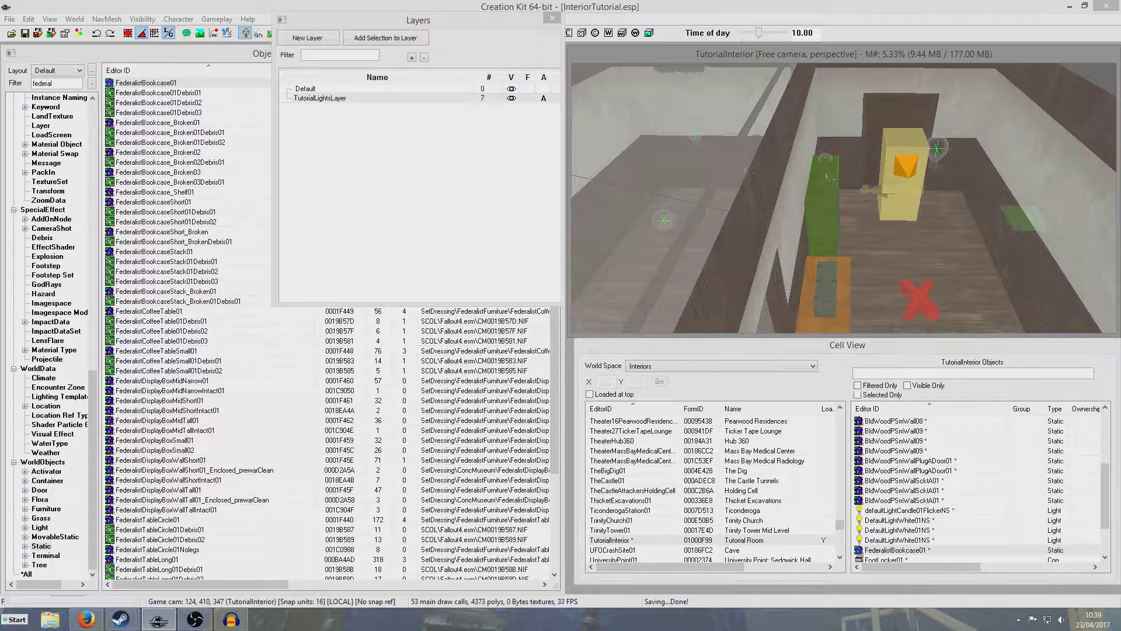
{"action": "left_click", "coordinate": [435, 89]}
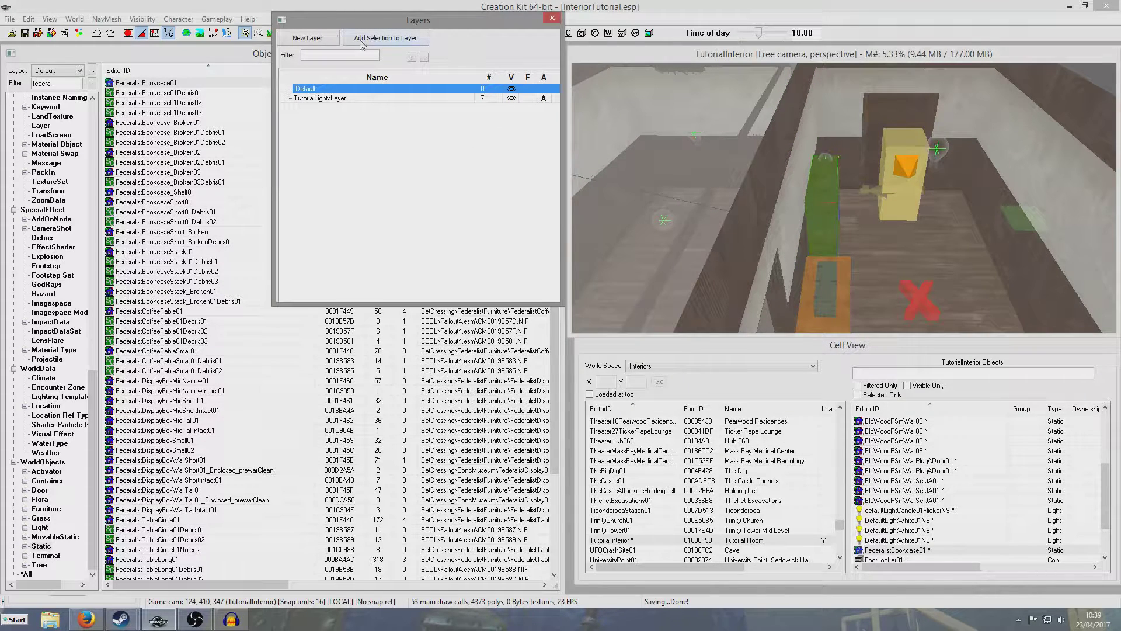
{"action": "left_click", "coordinate": [355, 39]}
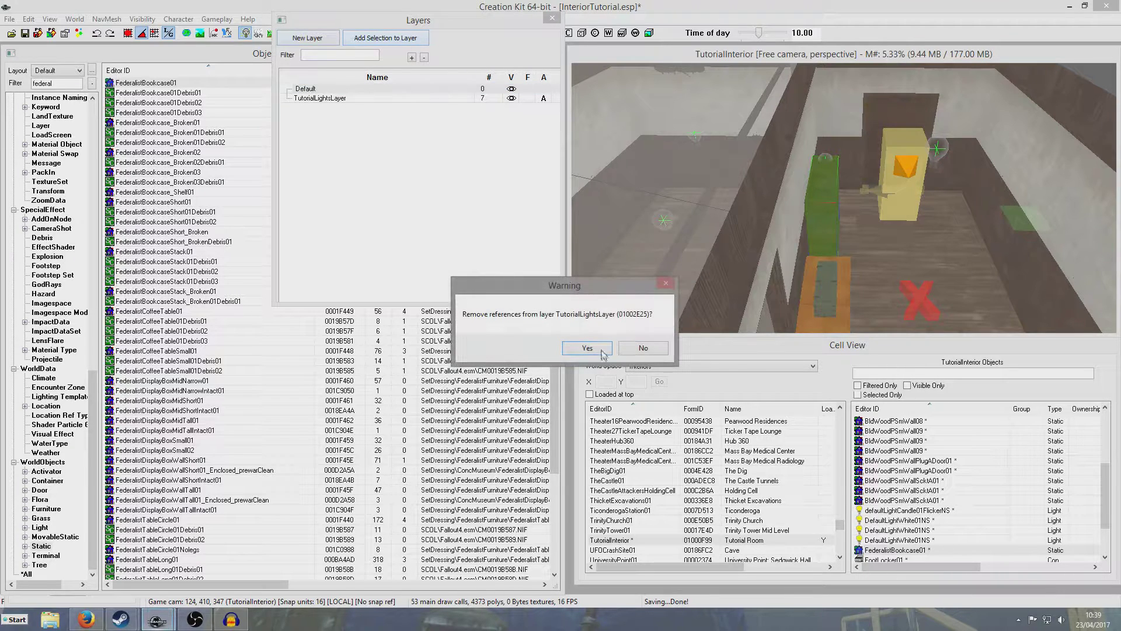
{"action": "left_click", "coordinate": [602, 350]}
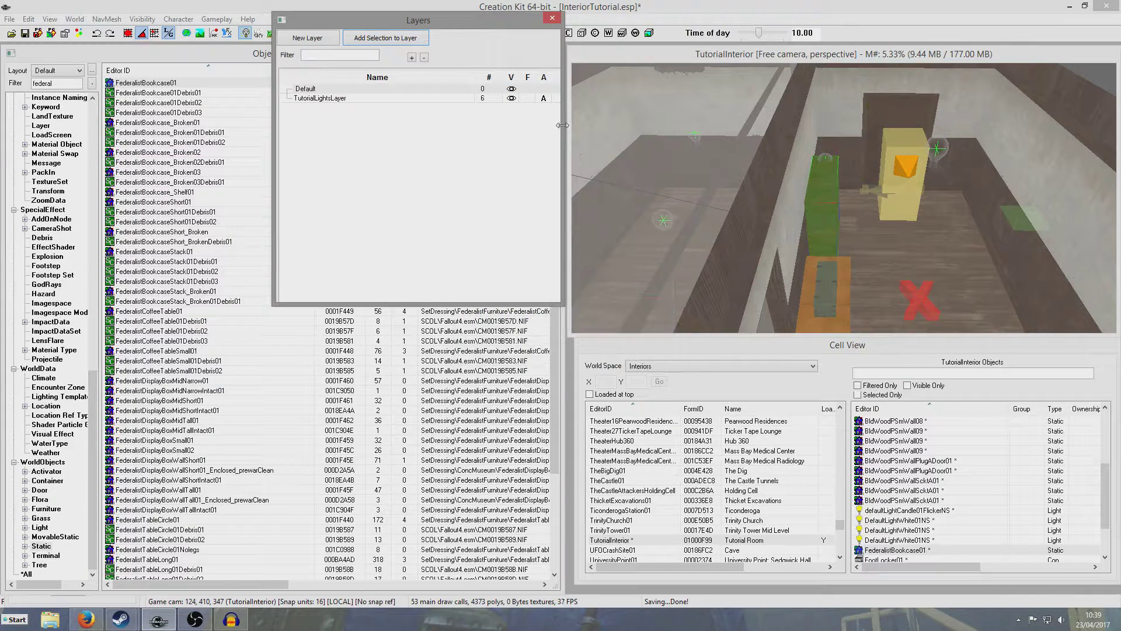
Hide the light and marker objects in the render view of the tutorial room and save the plugin.
{"action": "left_click", "coordinate": [842, 61]}
{"action": "scroll", "coordinate": [846, 226], "scroll_direction": "down", "scroll_amount": 3}
{"action": "scroll", "coordinate": [847, 226], "scroll_direction": "up", "scroll_amount": 5}
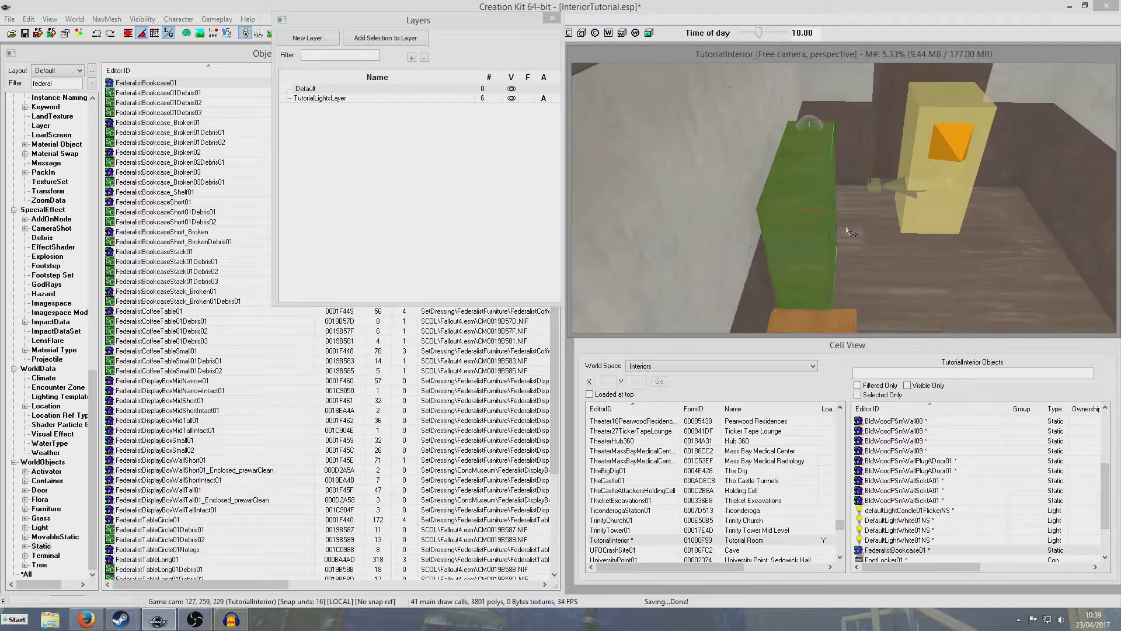
{"action": "scroll", "coordinate": [846, 226], "scroll_direction": "down", "scroll_amount": 5}
{"action": "scroll", "coordinate": [850, 232], "scroll_direction": "up", "scroll_amount": 5}
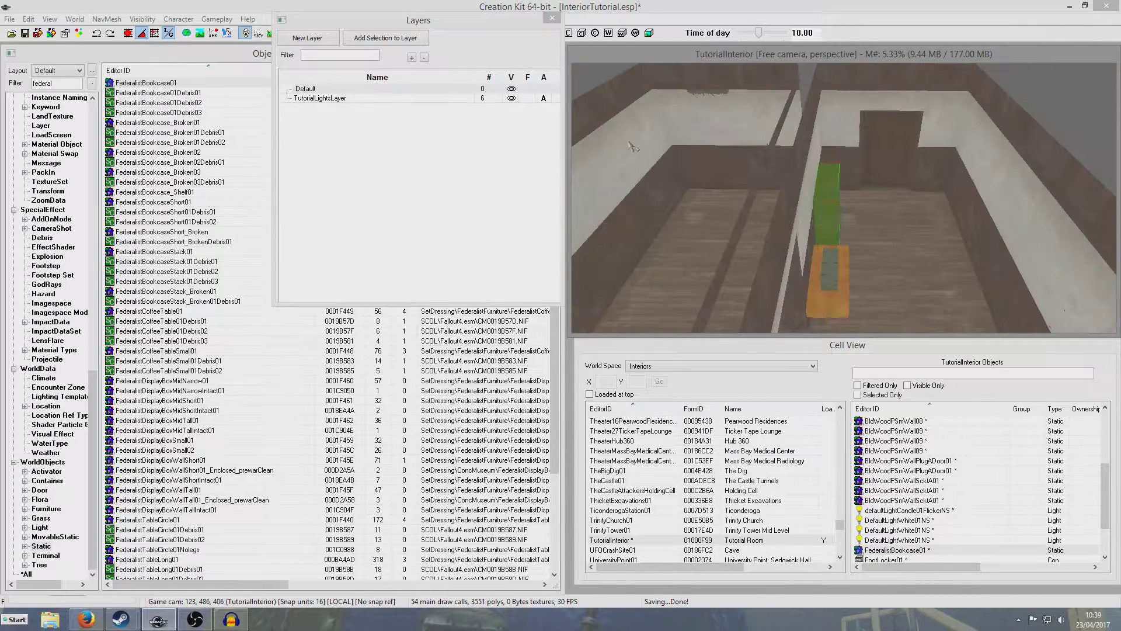
{"action": "left_click", "coordinate": [33, 37]}
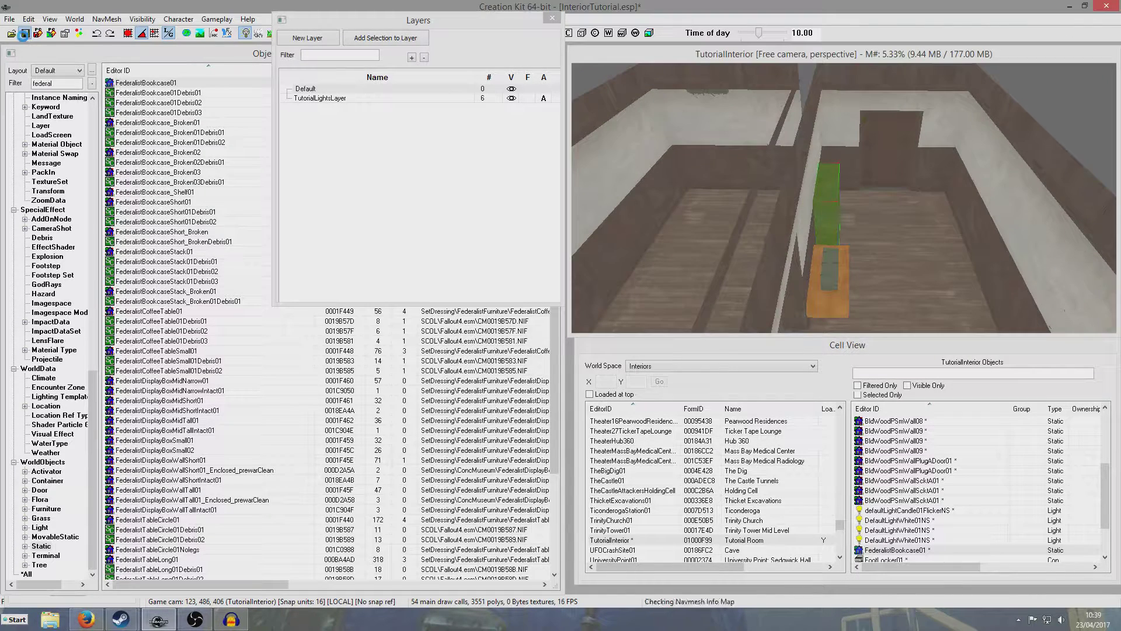
{"action": "left_click", "coordinate": [134, 58]}
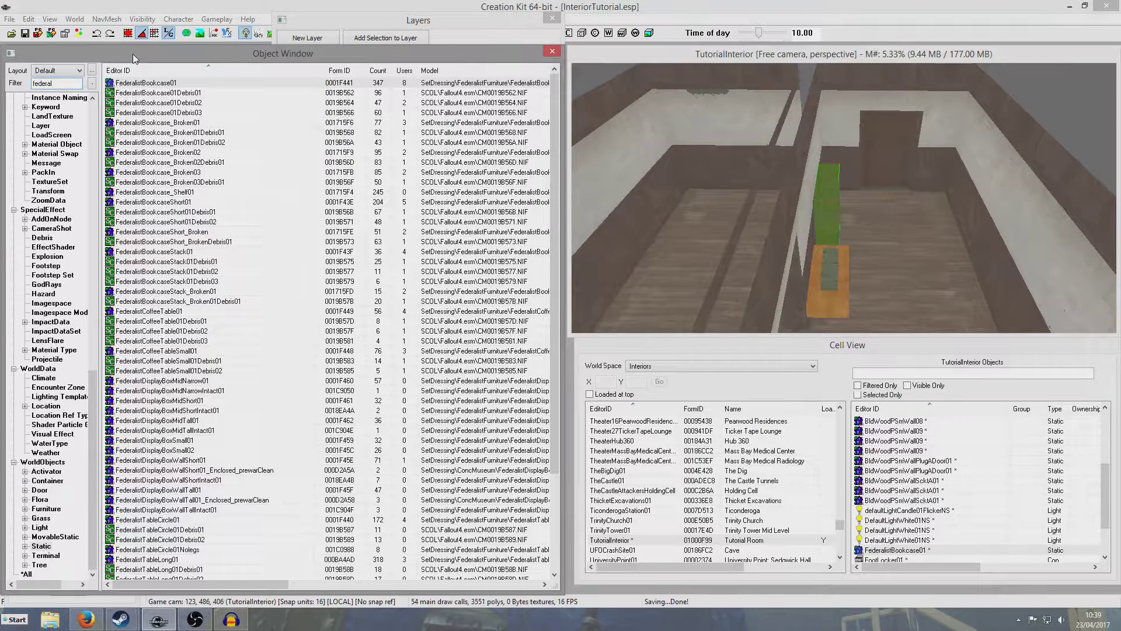
Shift the bookcase slightly along the wall, away from the orange coffee table, and save the plugin.
{"action": "left_click", "coordinate": [768, 62]}
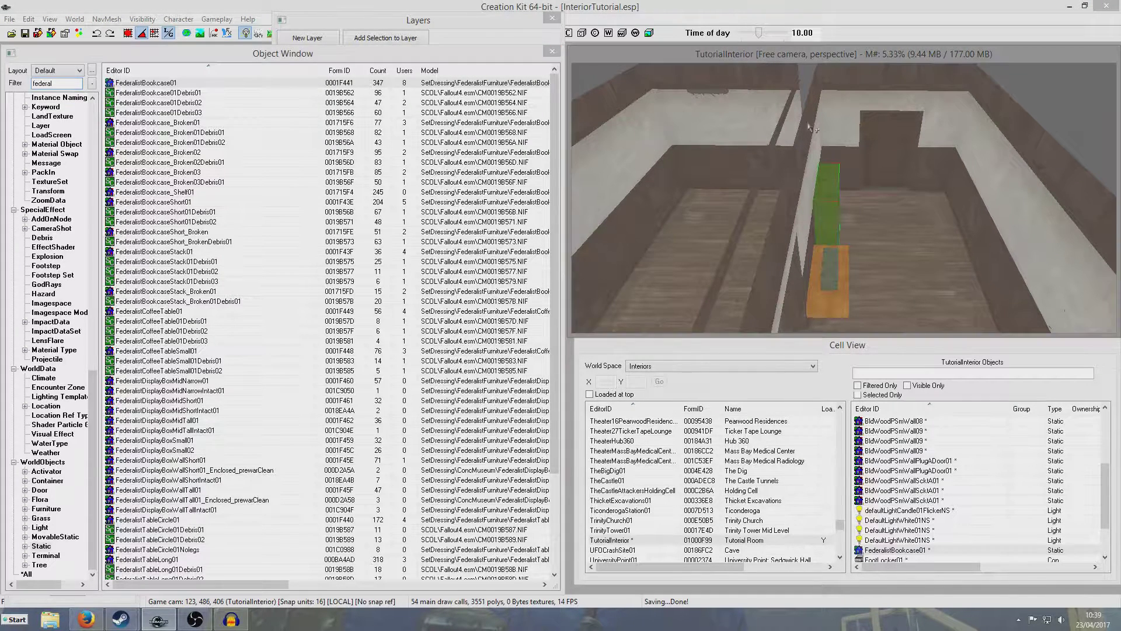
{"action": "scroll", "coordinate": [904, 275], "scroll_direction": "up", "scroll_amount": 5}
{"action": "key", "text": "shift"}
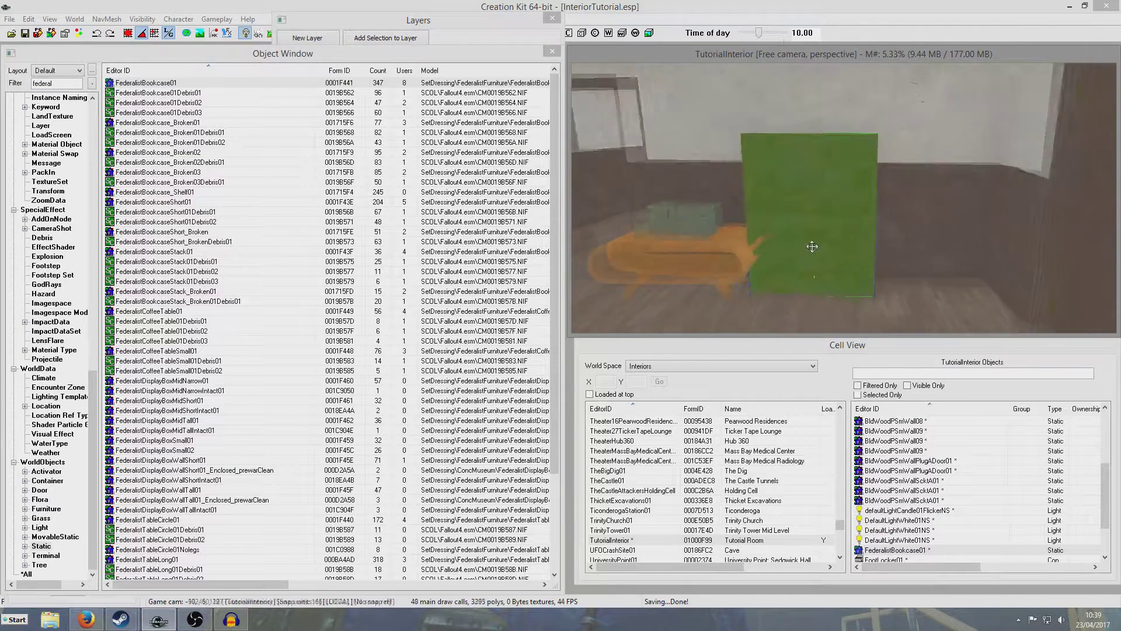
{"action": "left_click_drag", "start_coordinate": [822, 248], "coordinate": [832, 248]}
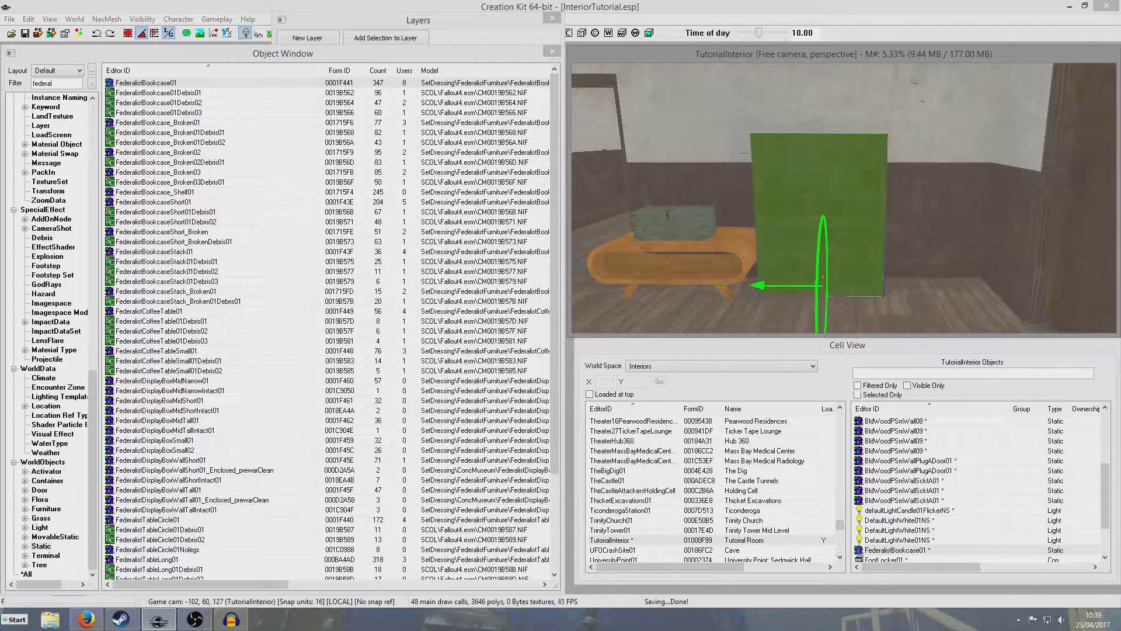
{"action": "left_click", "coordinate": [26, 34]}
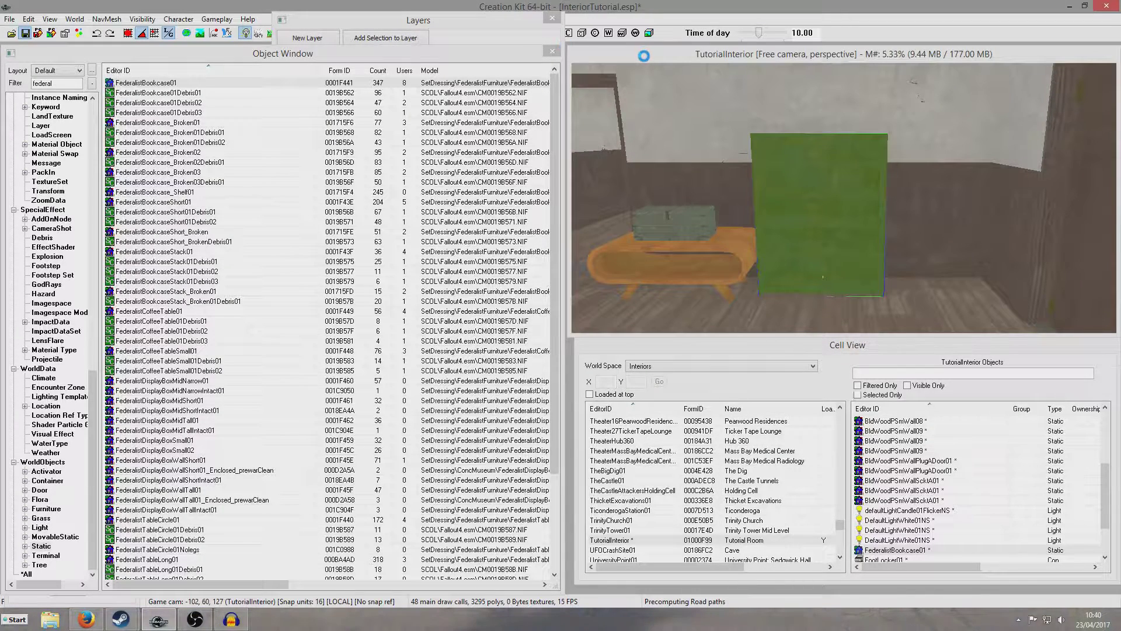
{"action": "scroll", "coordinate": [691, 119], "scroll_direction": "down", "scroll_amount": 5}
{"action": "middle_click_drag", "start_coordinate": [691, 119], "coordinate": [854, 255], "text": "shift"}
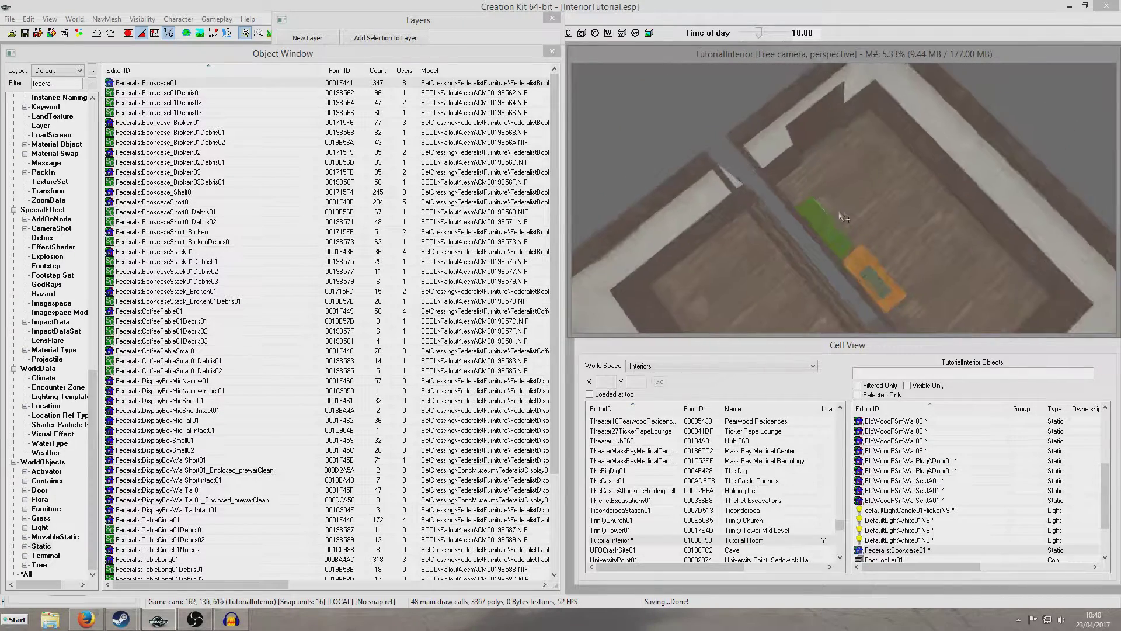
{"action": "scroll", "coordinate": [800, 195], "scroll_direction": "down", "scroll_amount": 5}
{"action": "scroll", "coordinate": [841, 261], "scroll_direction": "up", "scroll_amount": 5}
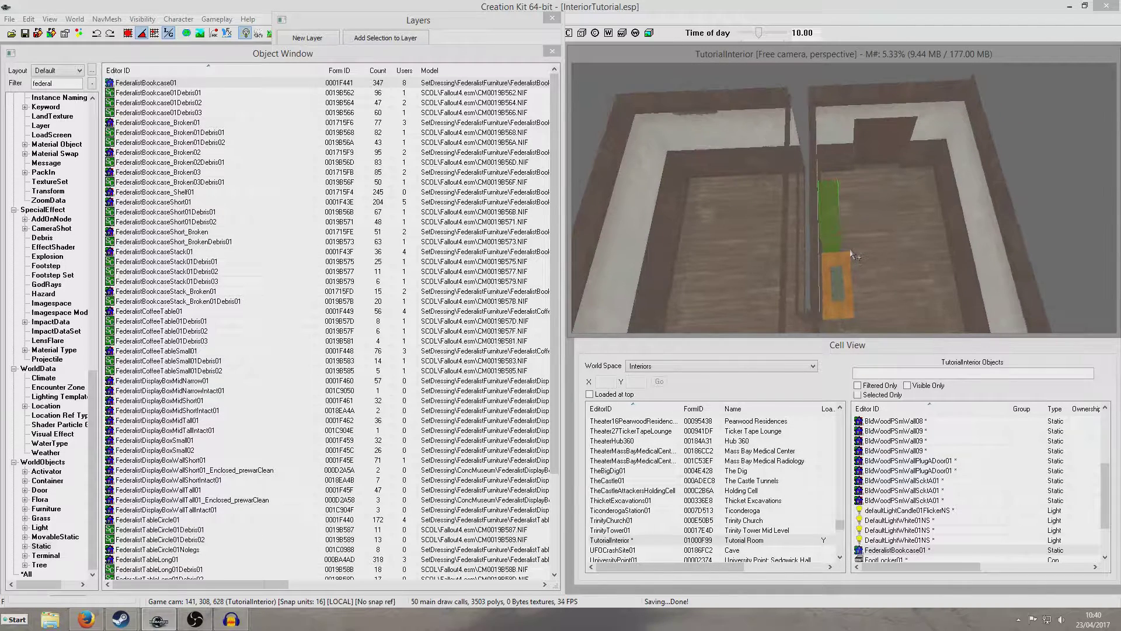